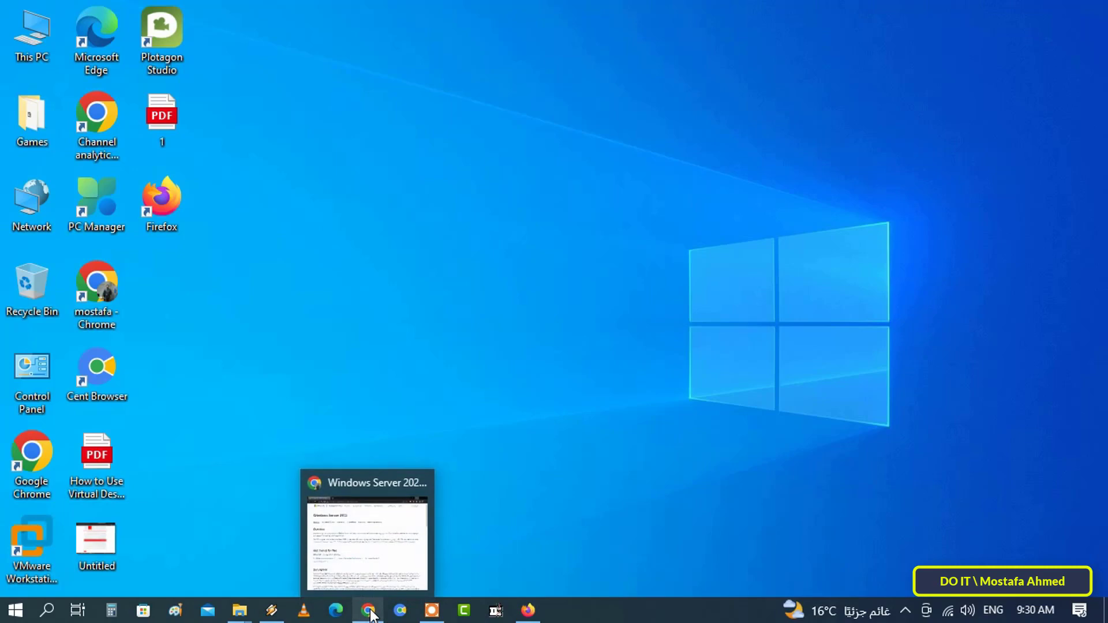
# Step: Bring back the Windows Server 2022 evaluation page and open the Download the ISO trial form
pyautogui.click(370, 613)
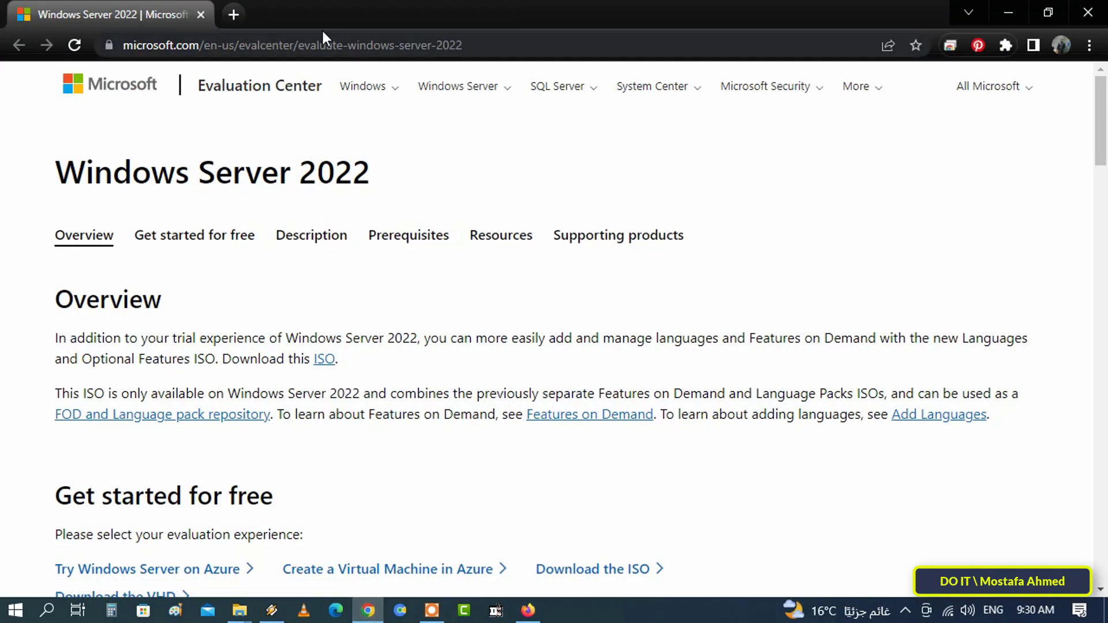
pyautogui.click(541, 45)
pyautogui.moveTo(542, 45); pyautogui.dragTo(112, 49)
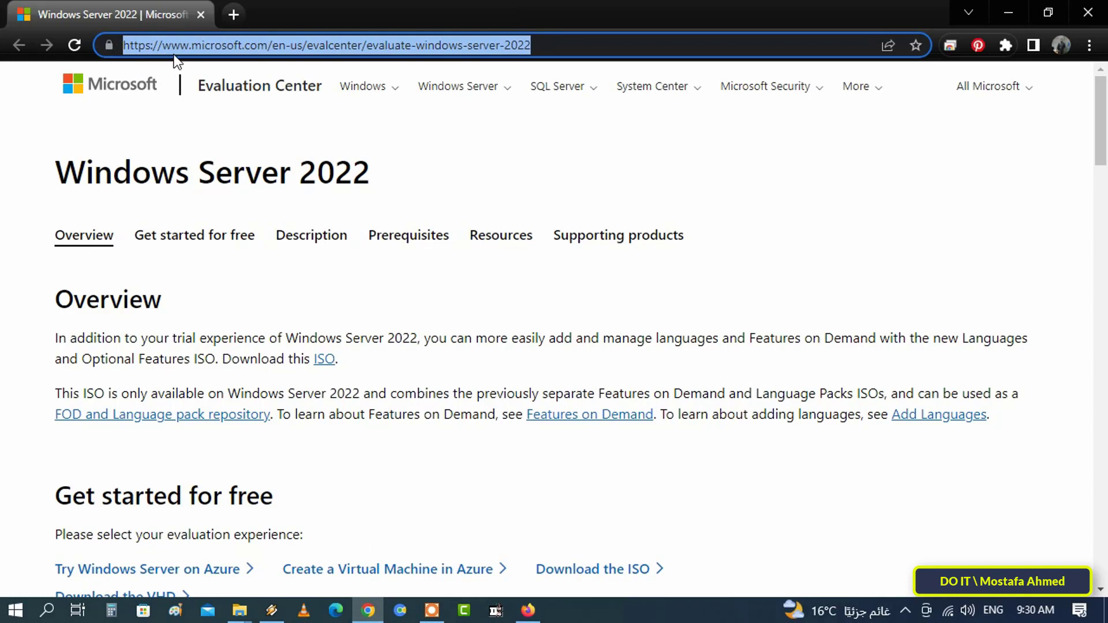
pyautogui.click(538, 161)
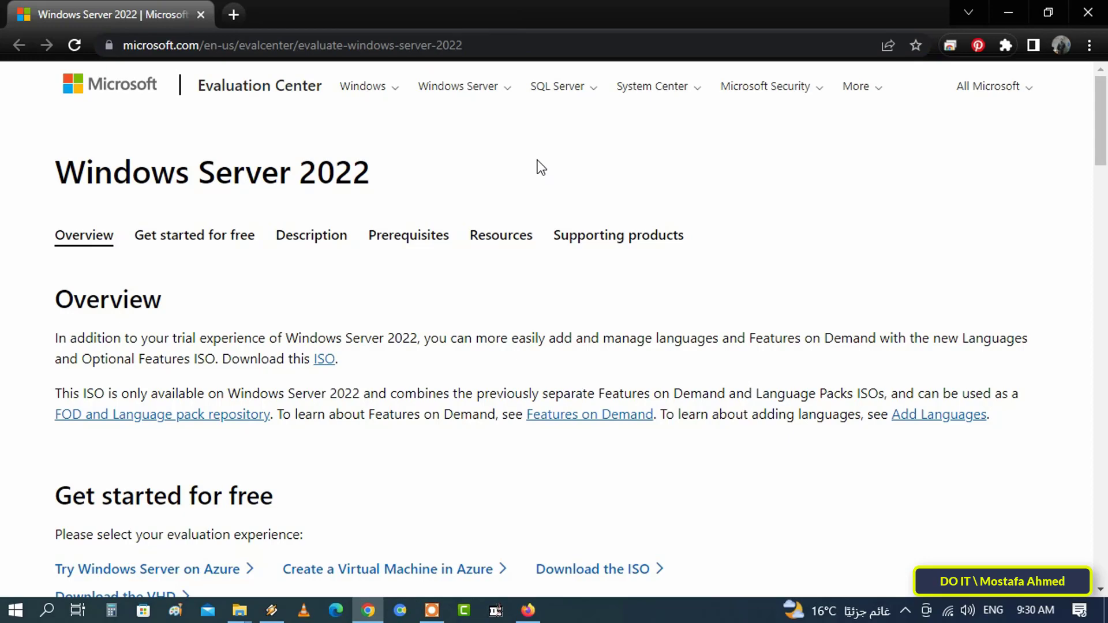
pyautogui.scroll(-5, 573, 242)
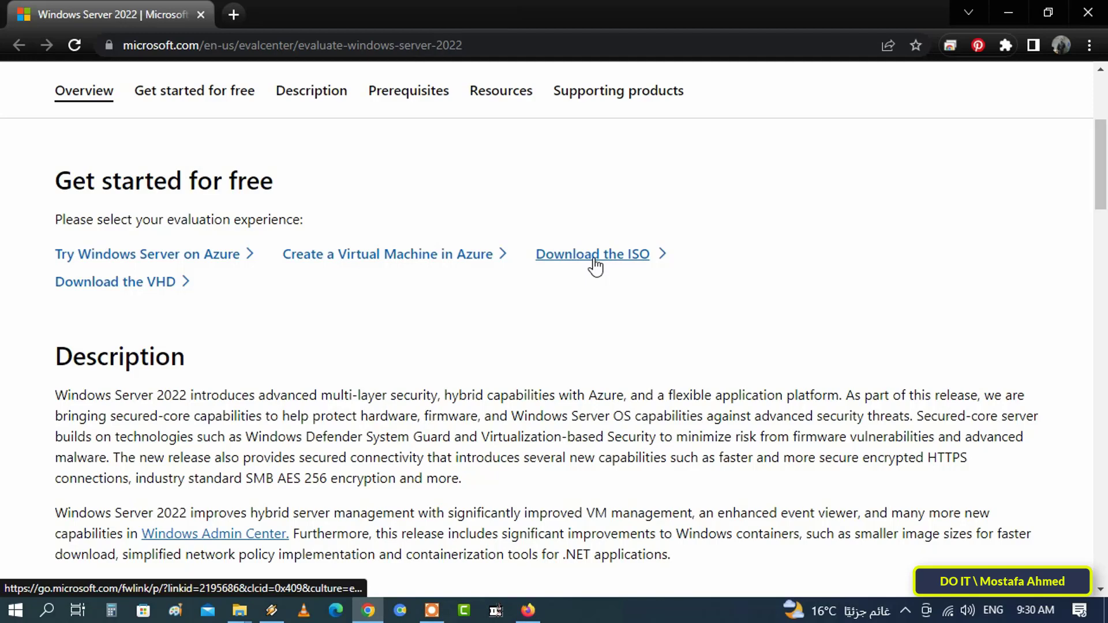
pyautogui.click(594, 269)
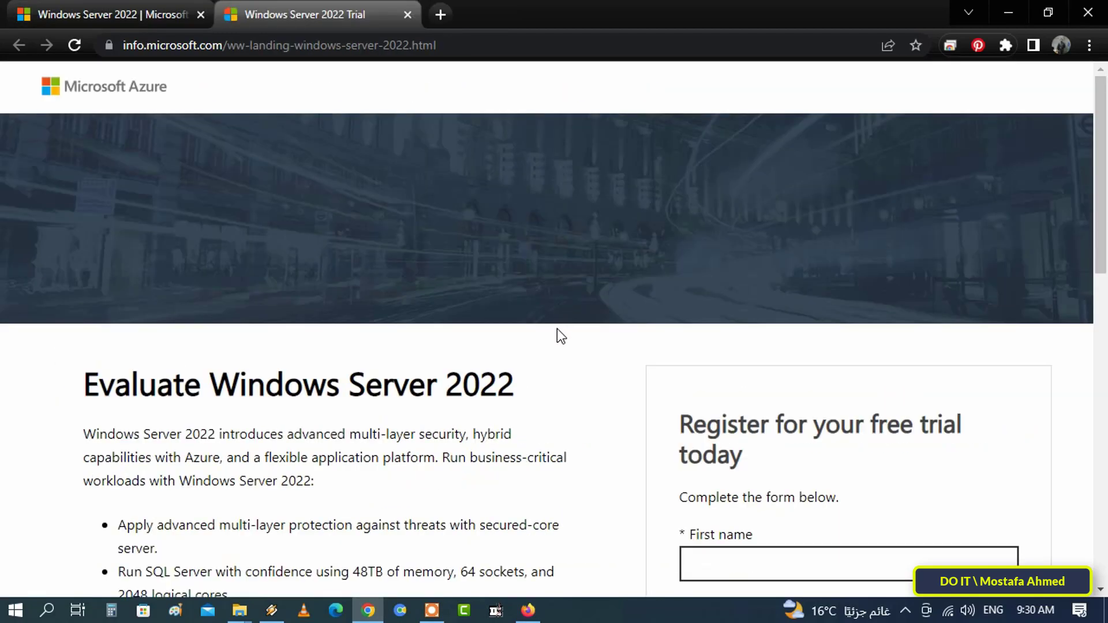
# Step: Scroll through the blank trial registration form, then bring up the open File Explorer windows
pyautogui.scroll(-3, 753, 437)
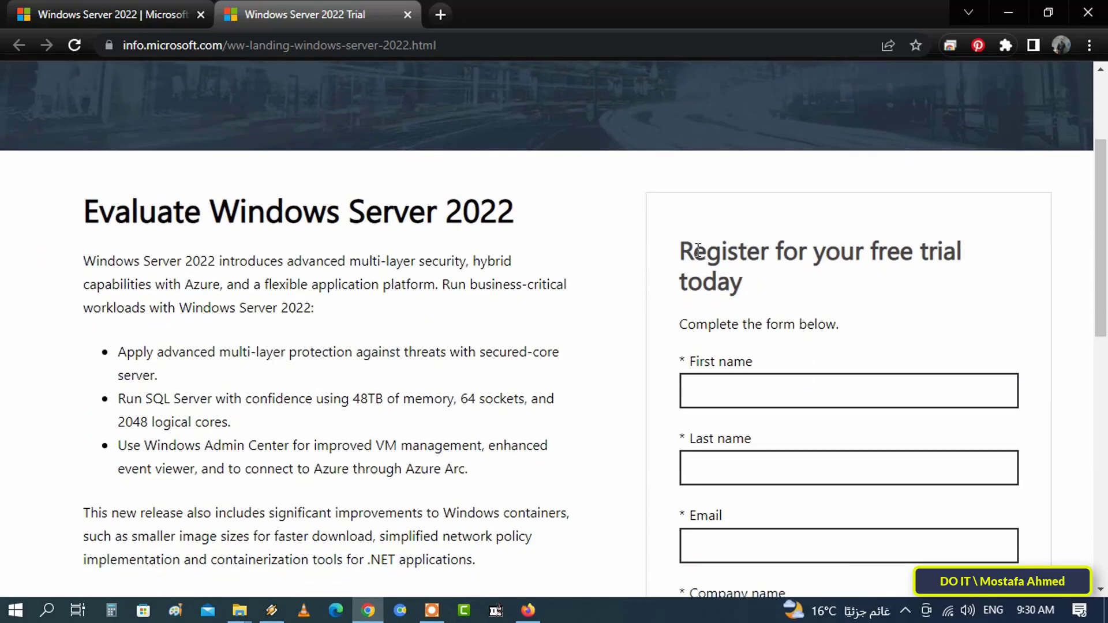
pyautogui.moveTo(680, 254); pyautogui.dragTo(977, 299)
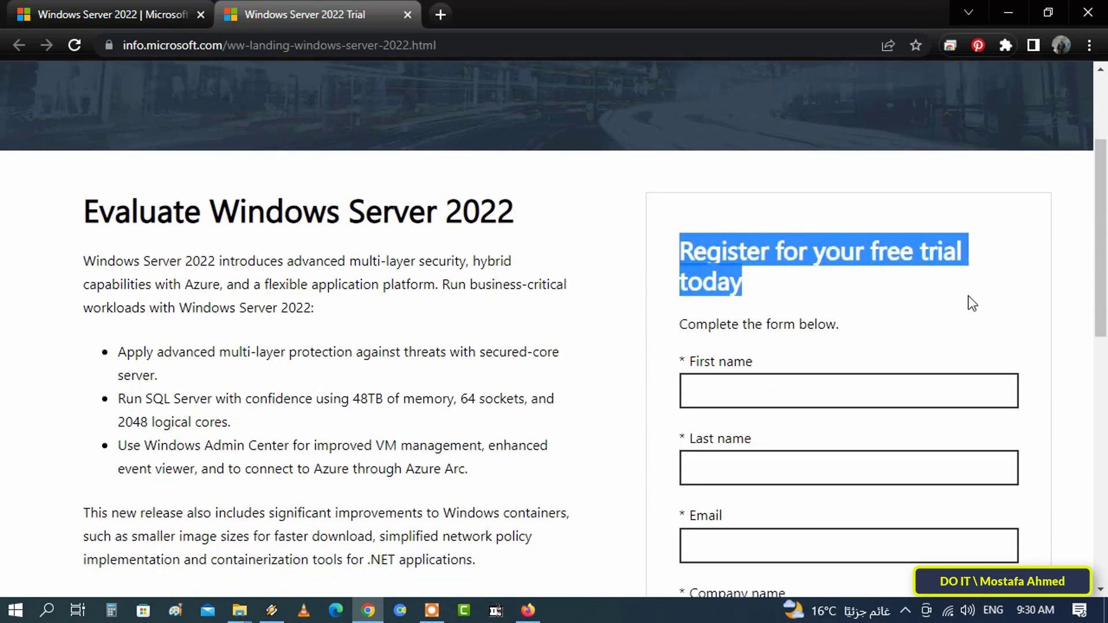
pyautogui.click(911, 294)
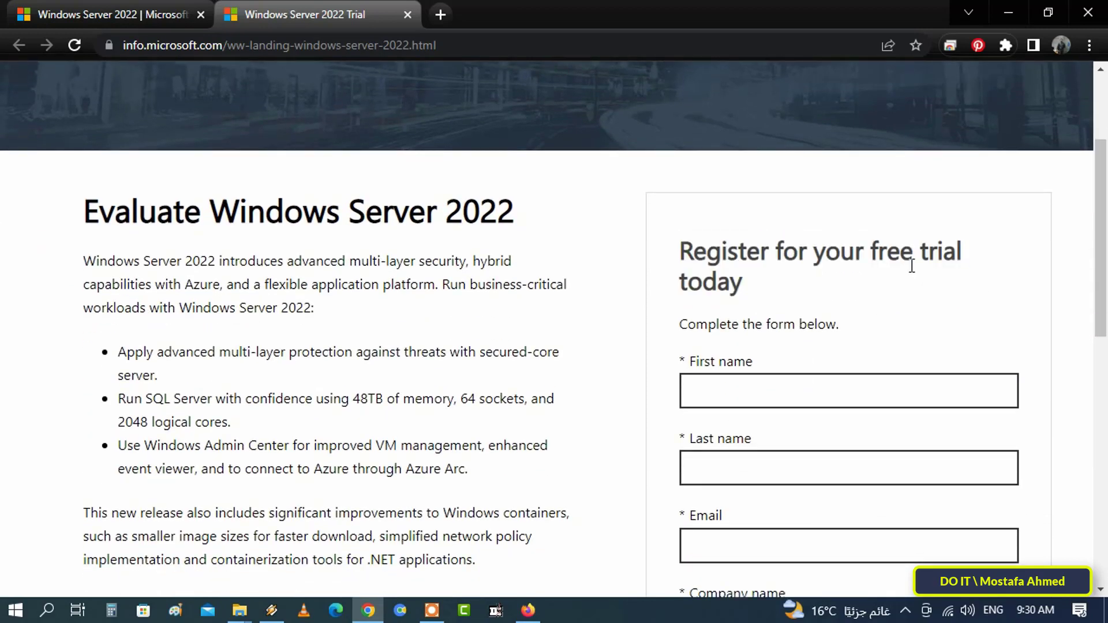
pyautogui.scroll(-10, 945, 333)
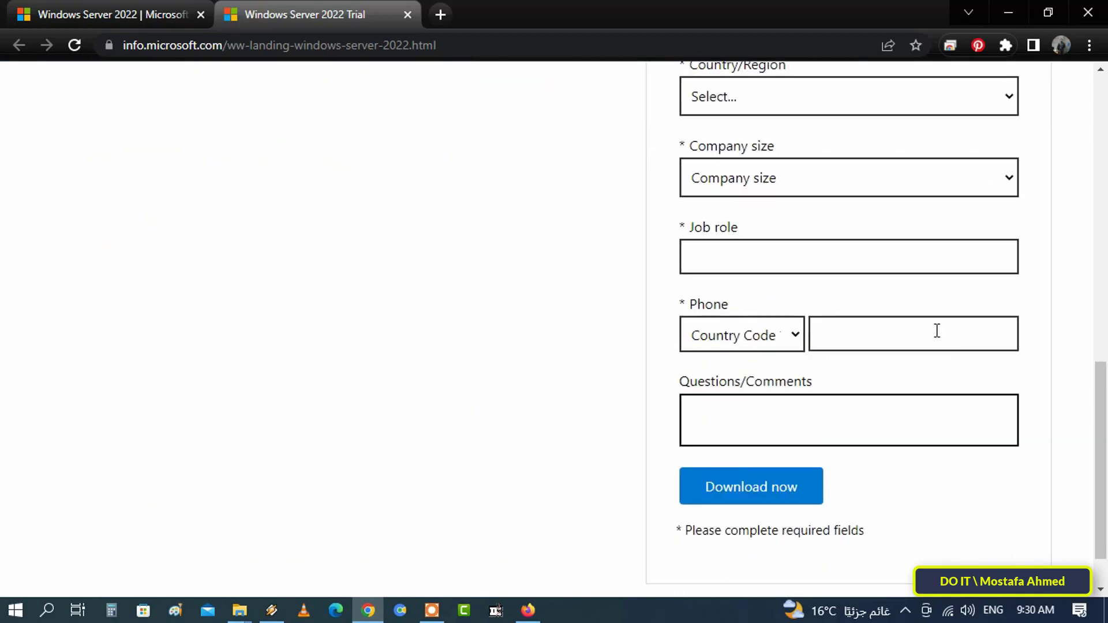
pyautogui.scroll(9, 935, 333)
pyautogui.click(757, 452)
pyautogui.scroll(-10, 757, 452)
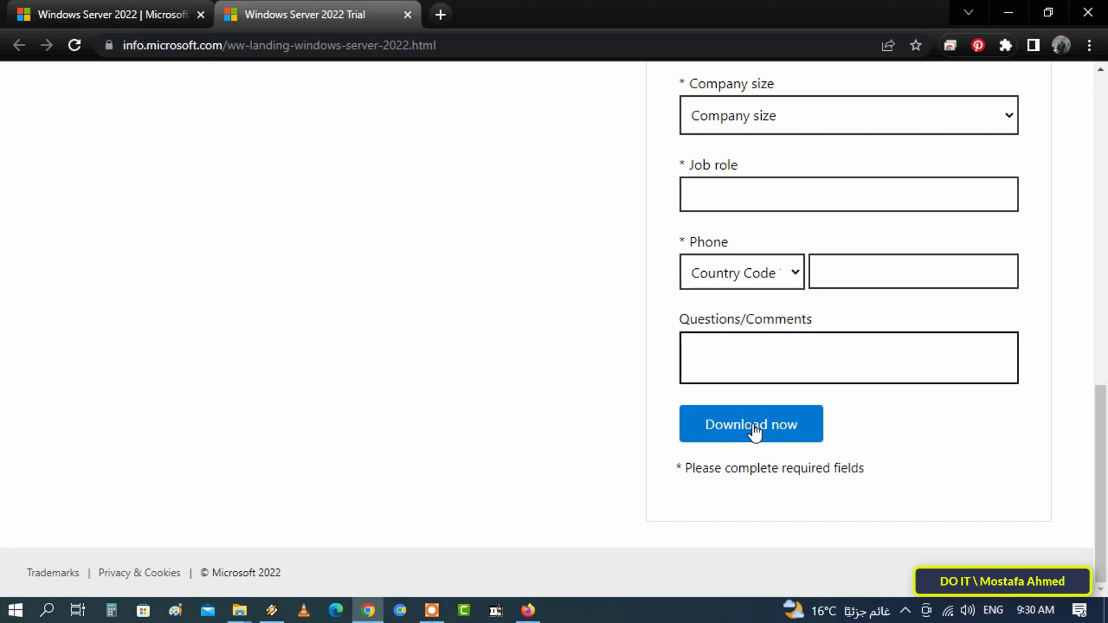
pyautogui.click(251, 610)
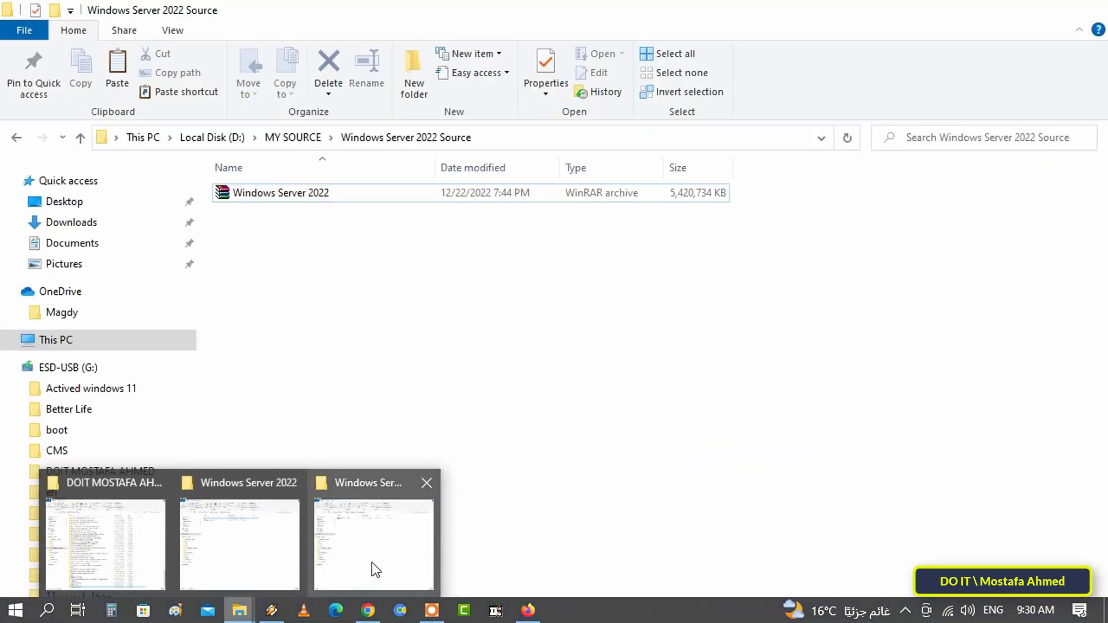
# Step: Check in the ISO's Properties that the Windows Server 2022 image is 5.16 GB
pyautogui.click(372, 562)
pyautogui.click(305, 197)
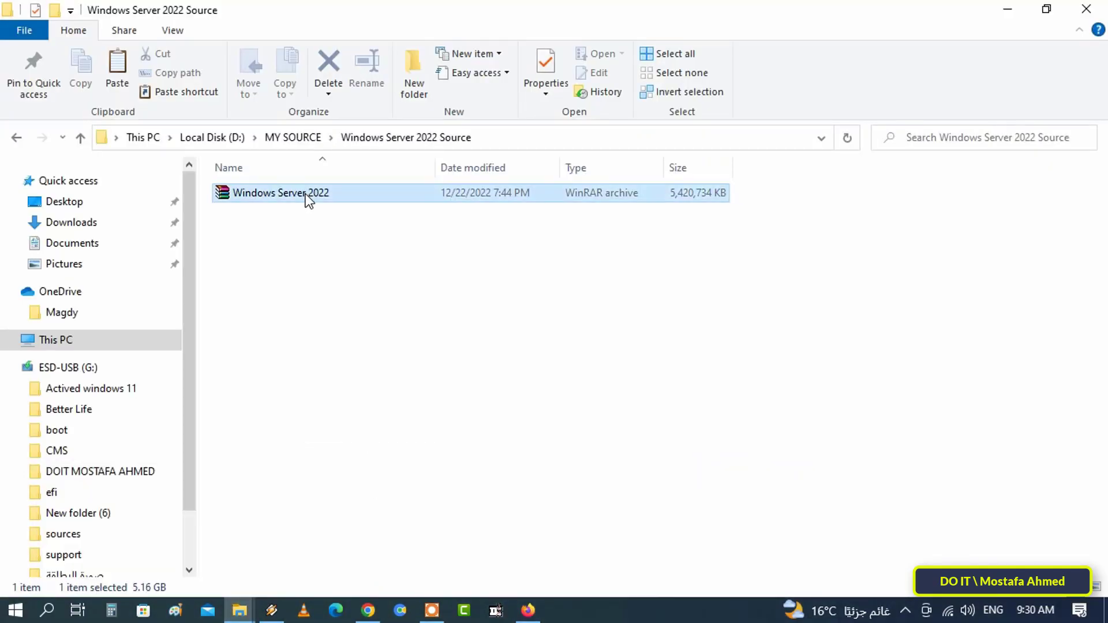
pyautogui.rightClick(324, 194)
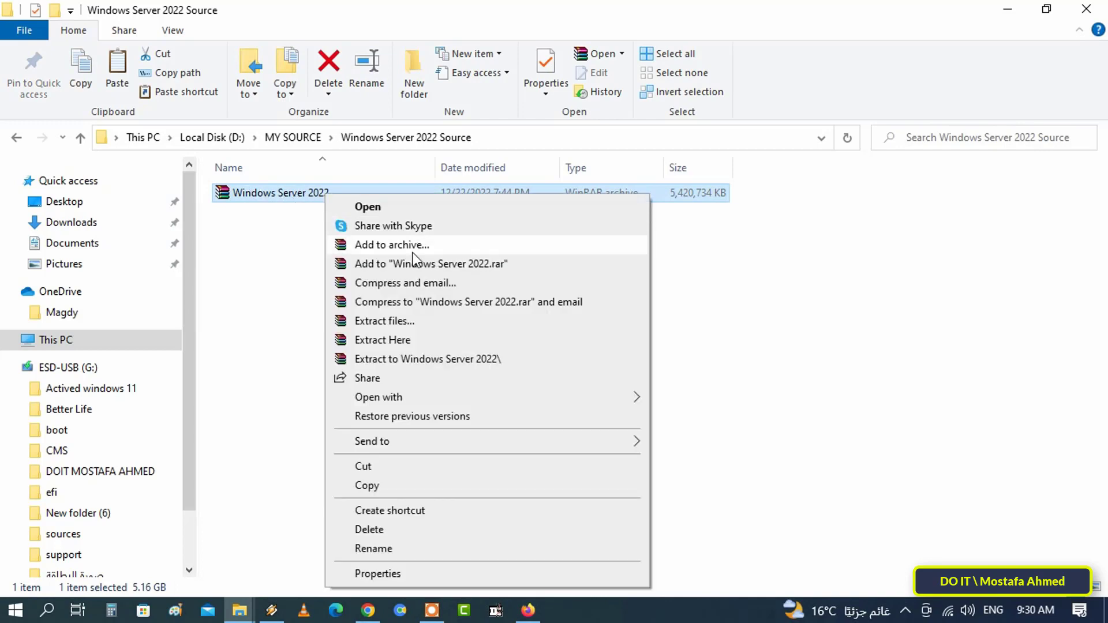
pyautogui.click(422, 572)
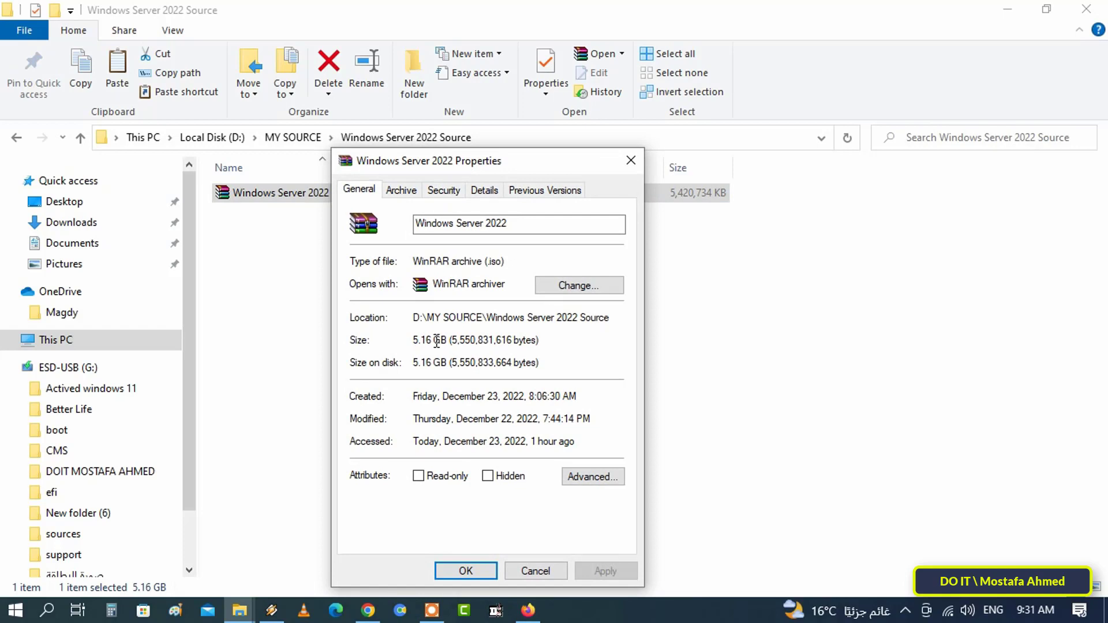
pyautogui.moveTo(432, 341); pyautogui.dragTo(399, 352)
# Step: Close the Properties dialog and File Explorer, and minimize Chrome to show the desktop
pyautogui.click(465, 572)
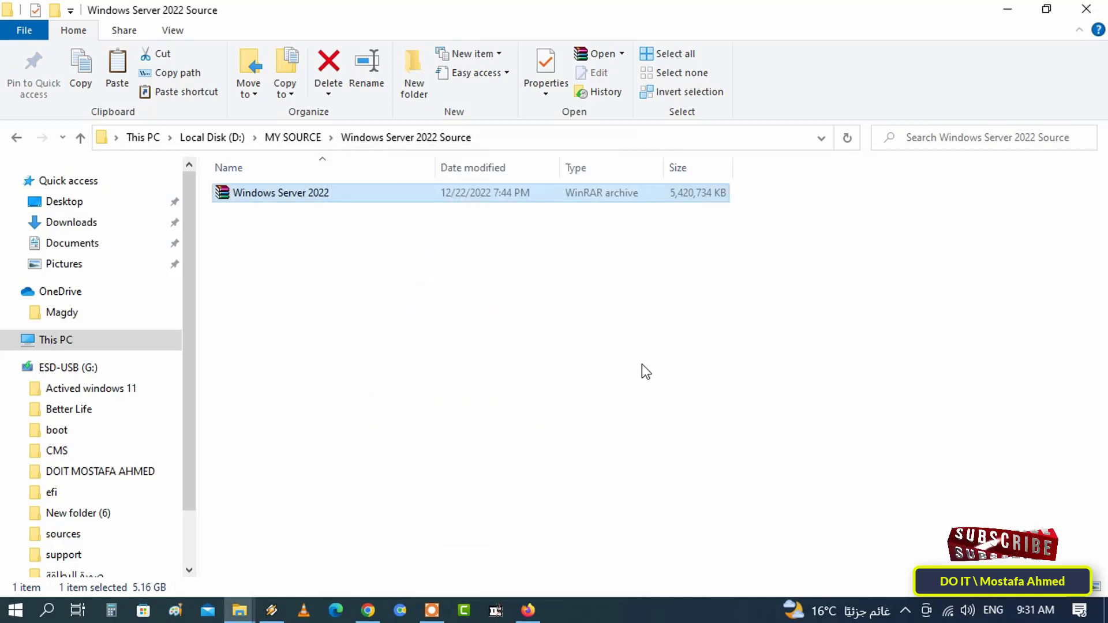
pyautogui.click(1095, 18)
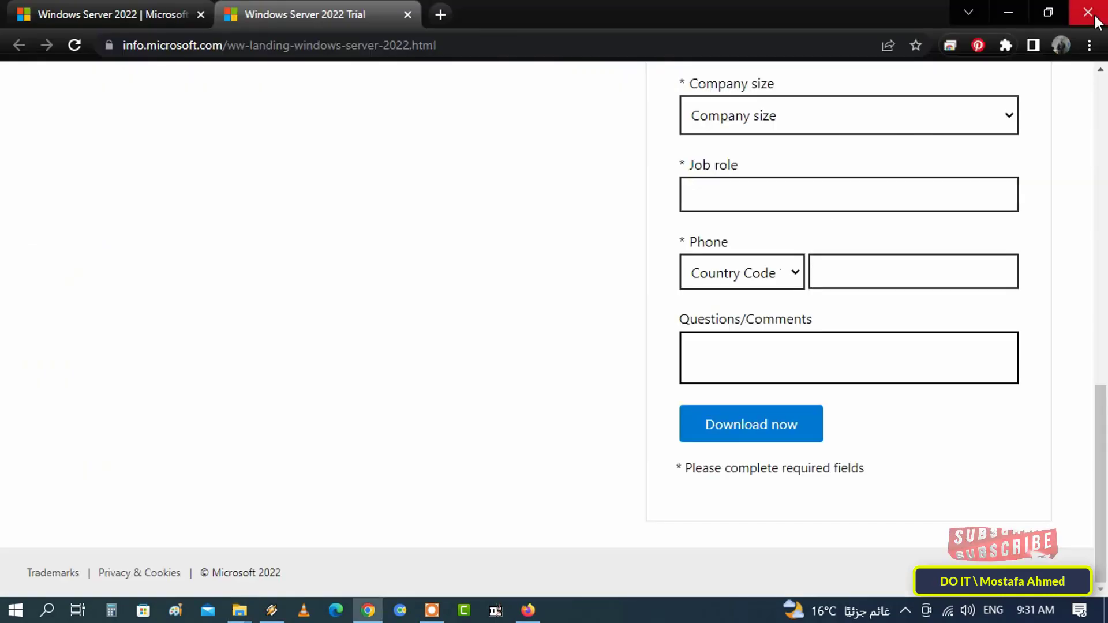
pyautogui.click(1011, 11)
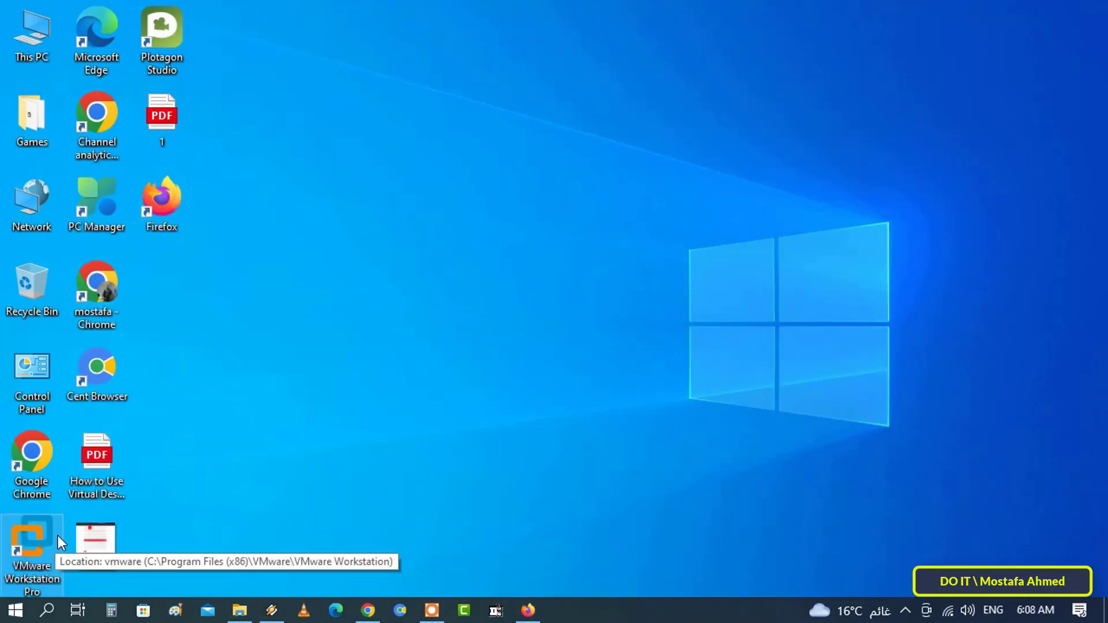
# Step: Launch VMware Workstation and start a Typical new virtual machine
pyautogui.doubleClick(58, 536)
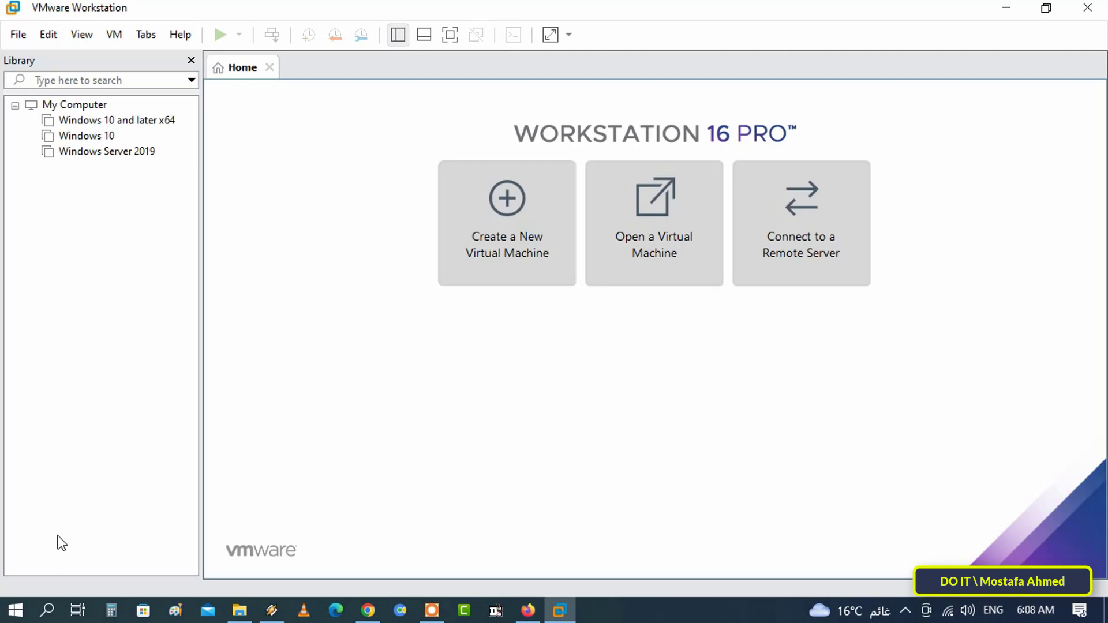
pyautogui.click(17, 35)
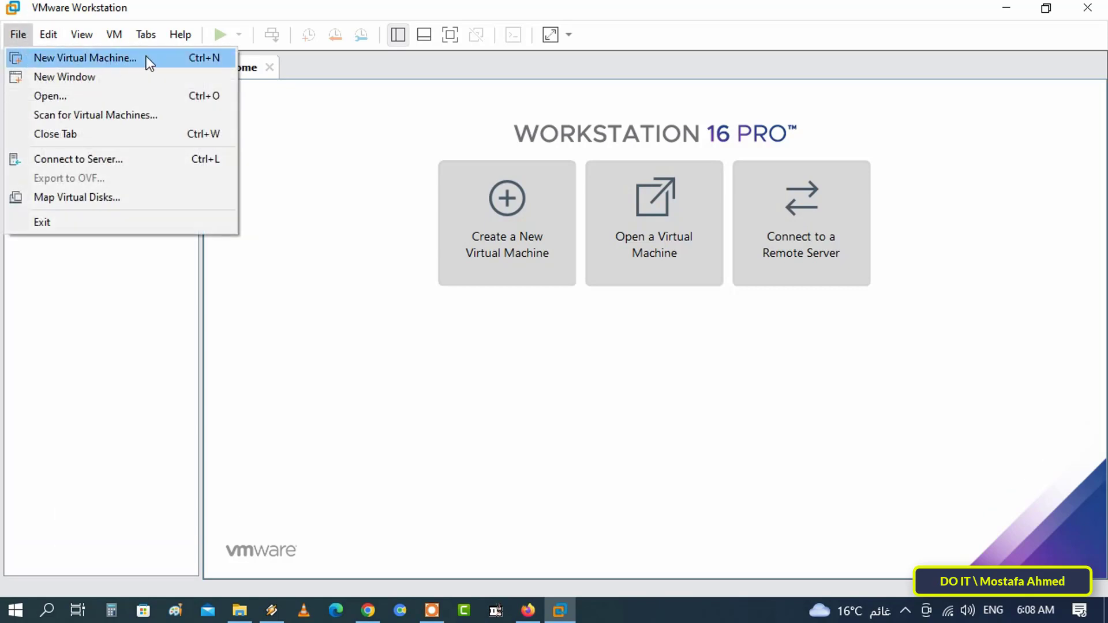
pyautogui.click(182, 58)
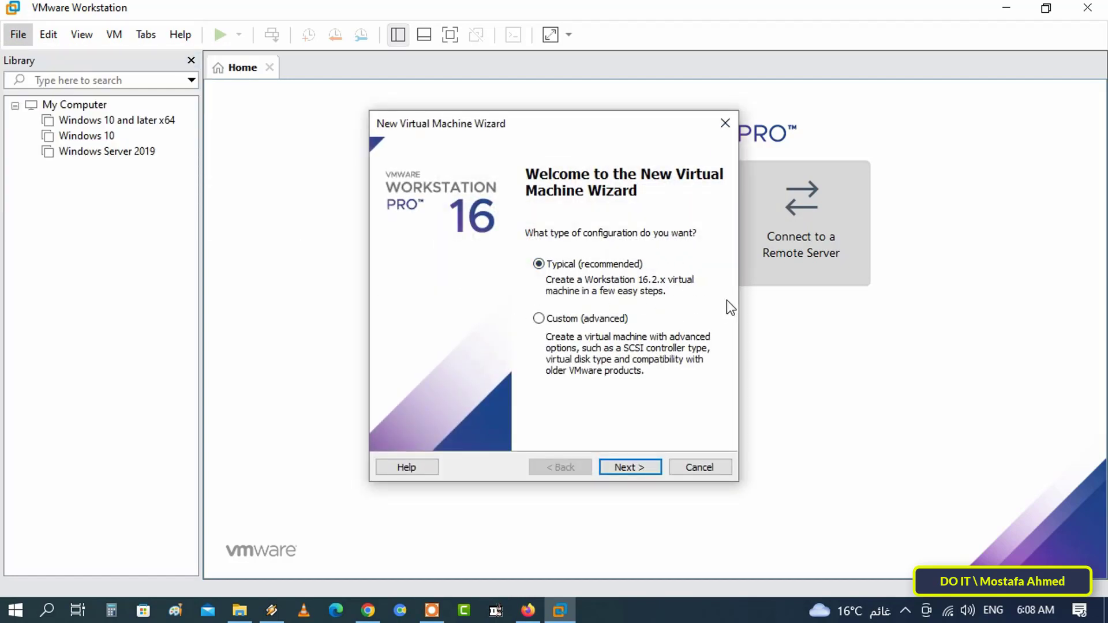
pyautogui.click(650, 466)
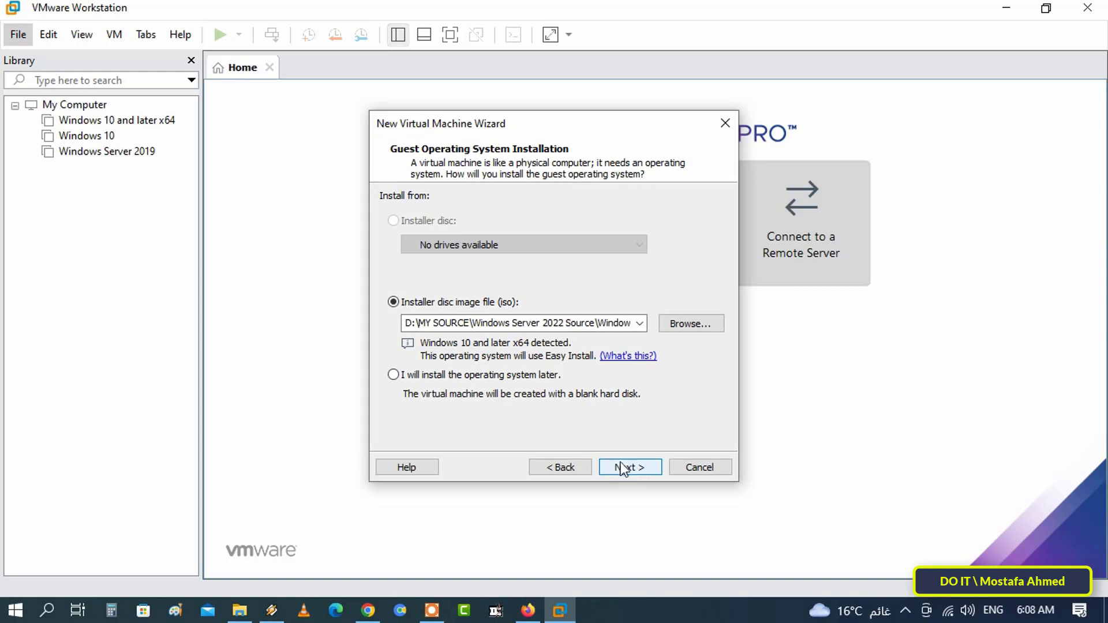
# Step: Use the Windows Server 2022 ISO as the installer disc image and continue to Easy Install
pyautogui.click(407, 304)
pyautogui.click(705, 327)
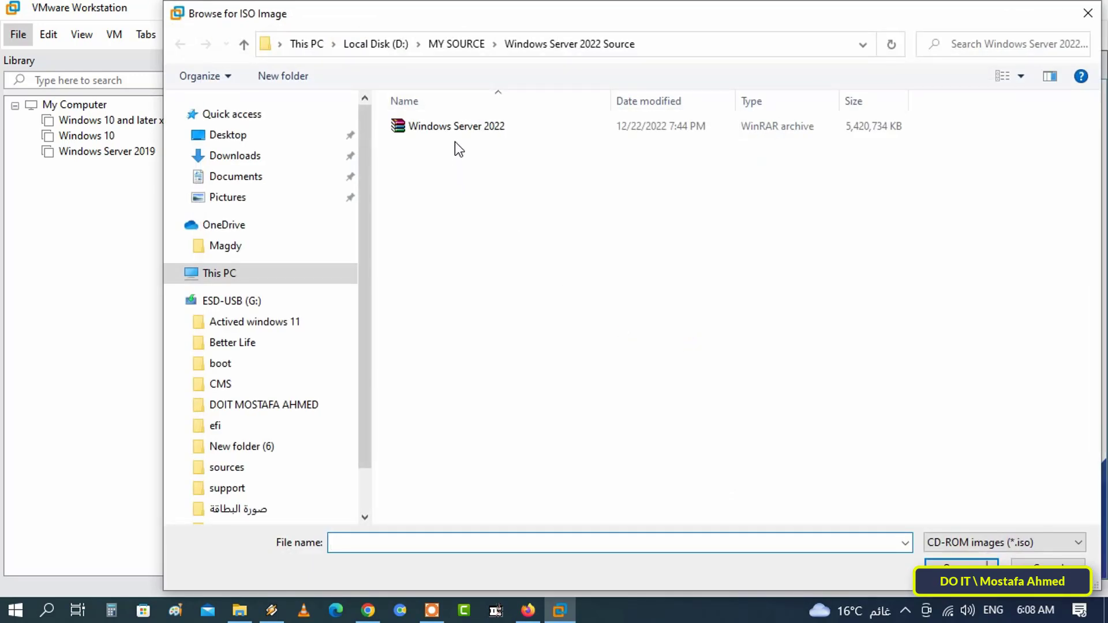
pyautogui.click(454, 134)
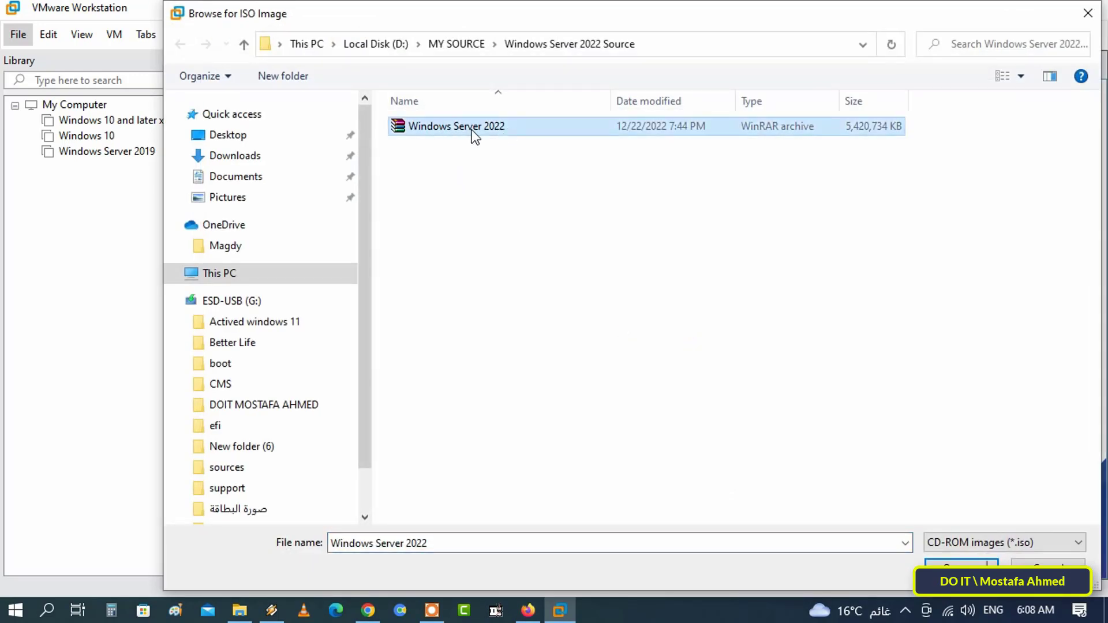
pyautogui.click(935, 563)
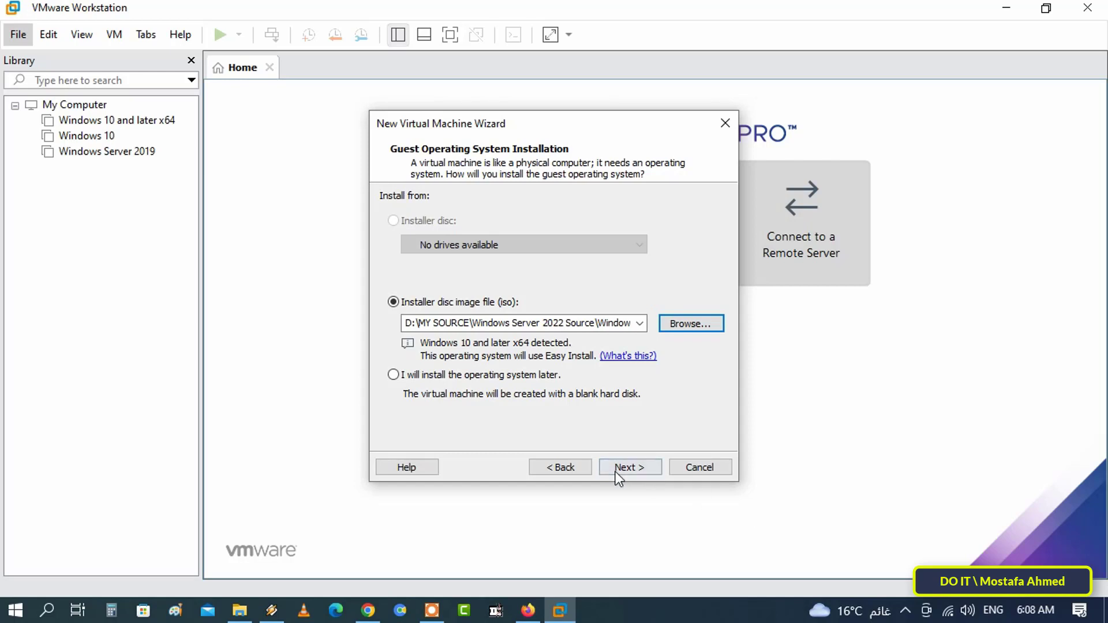
pyautogui.click(624, 468)
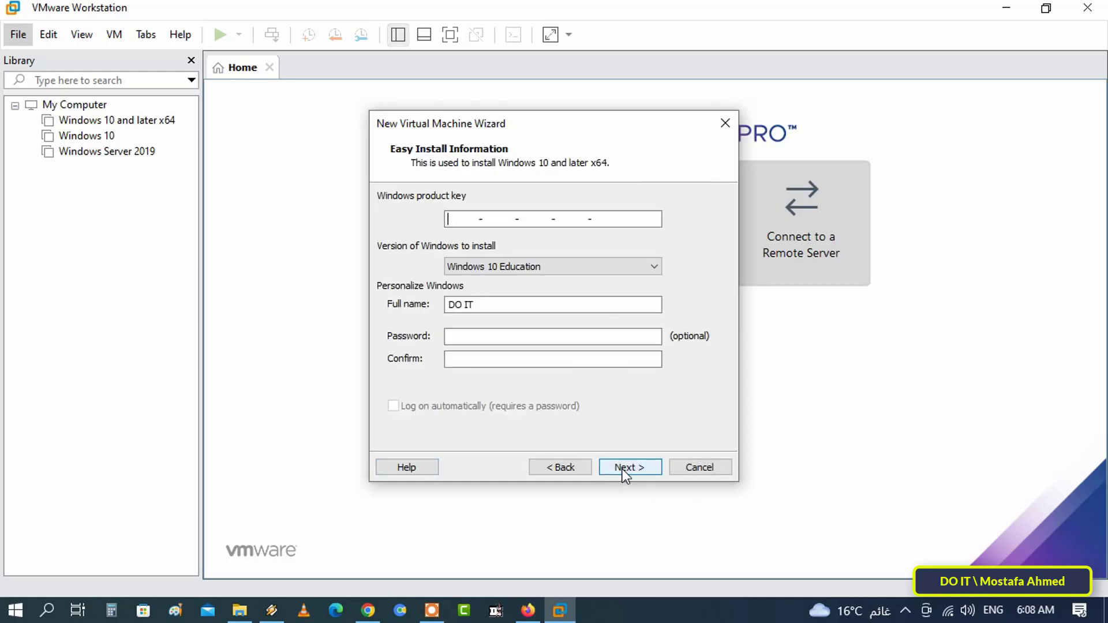
# Step: Rename the virtual machine to Windows Server2022
pyautogui.click(624, 467)
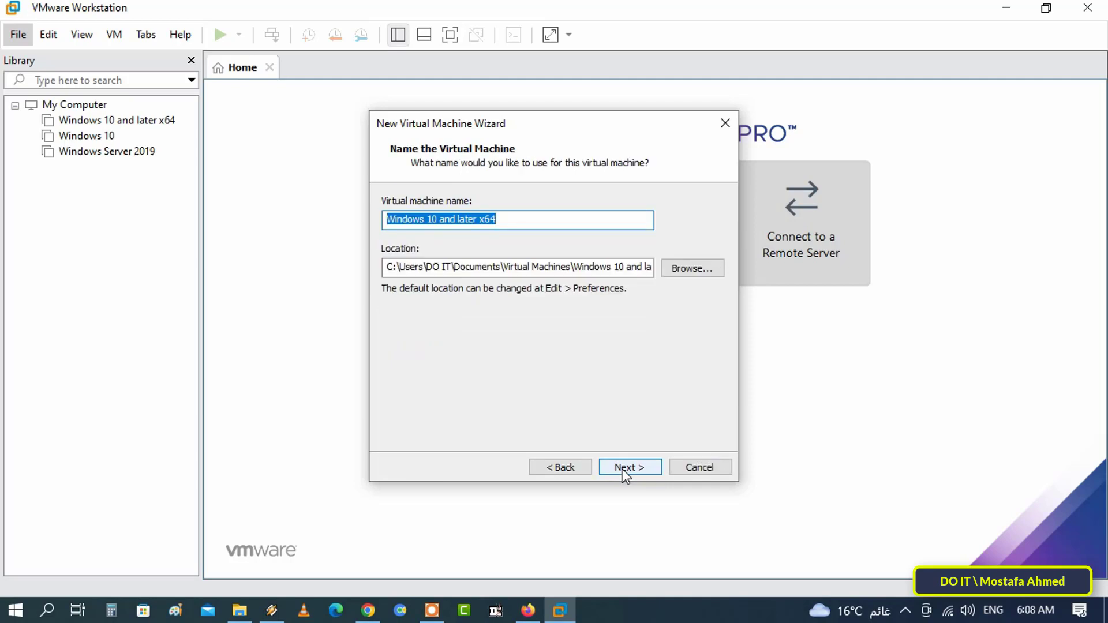
pyautogui.click(535, 220)
pyautogui.moveTo(535, 220); pyautogui.dragTo(384, 225)
pyautogui.write('Windows Server 2022')
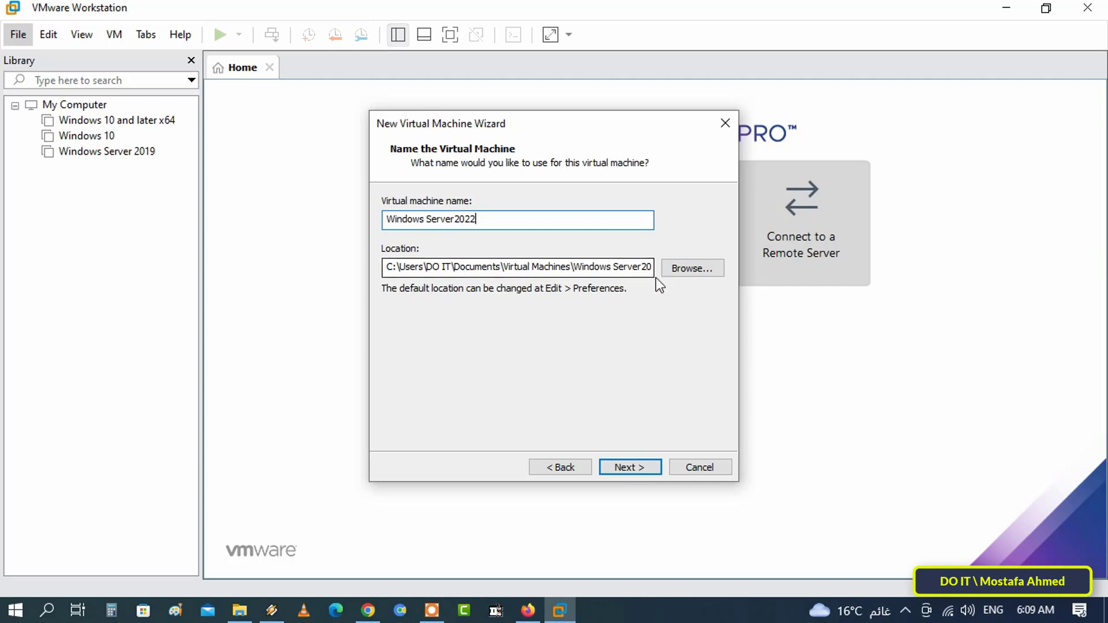
# Step: Store the VM in a new D:\VM Windows Server 2022 folder and continue to disk capacity
pyautogui.click(693, 270)
pyautogui.moveTo(671, 300); pyautogui.dragTo(675, 350)
pyautogui.doubleClick(511, 311)
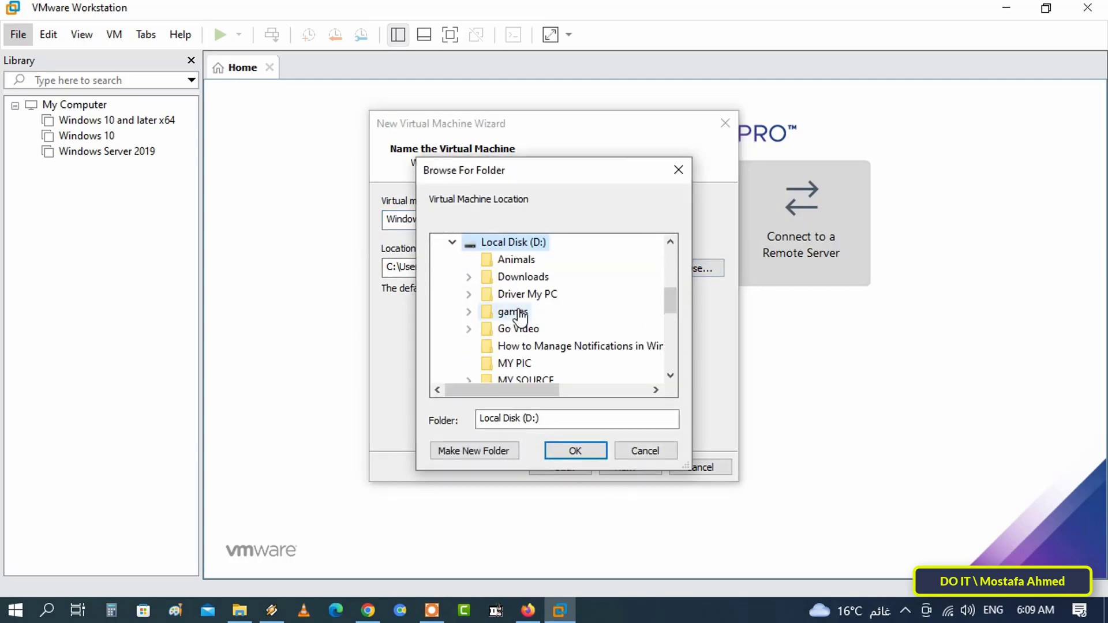
pyautogui.click(484, 455)
pyautogui.write('VM ')
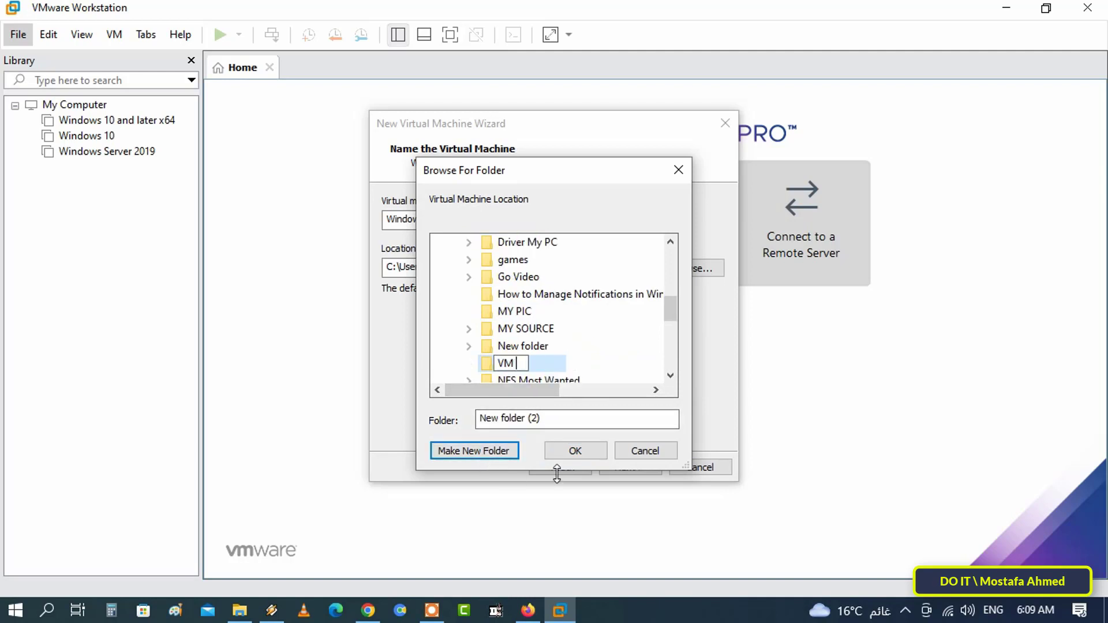
pyautogui.write('Windows Server 2022')
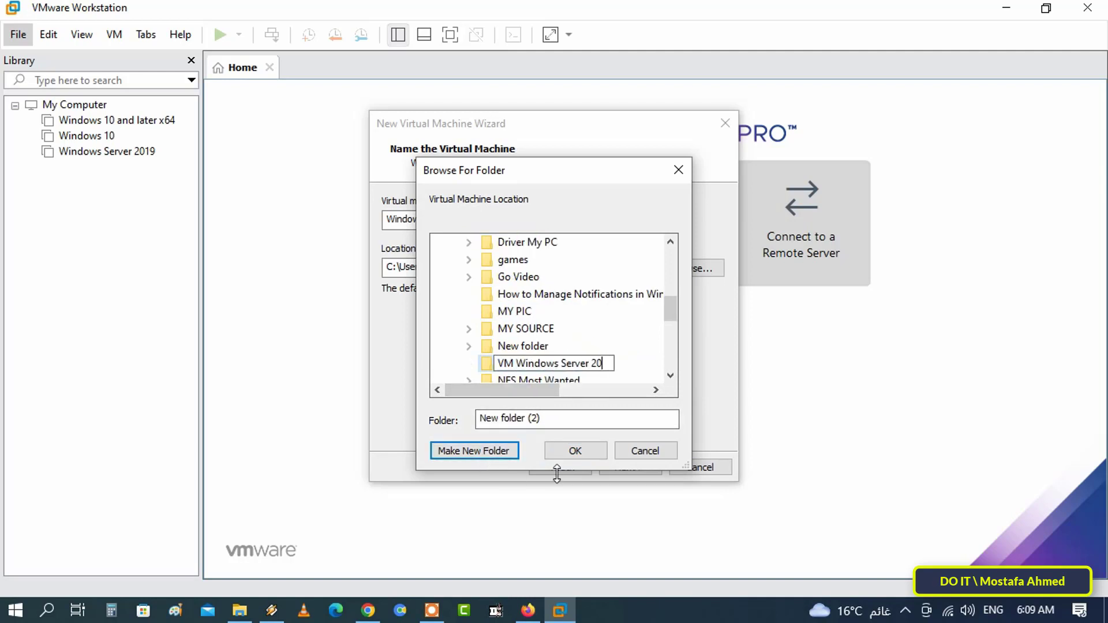
pyautogui.click(487, 364)
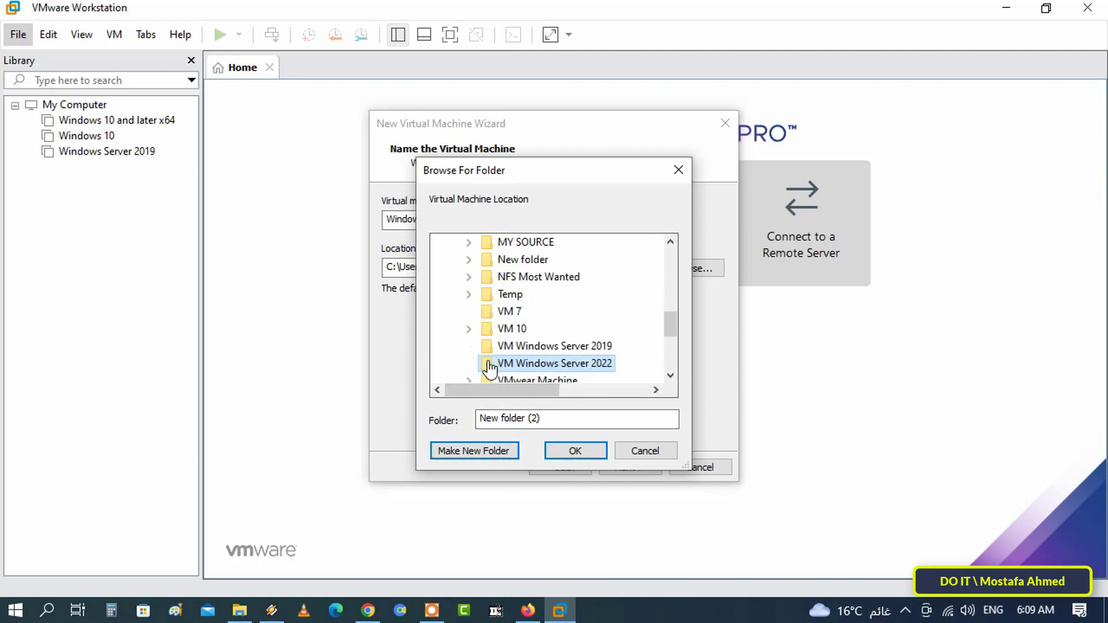
pyautogui.click(572, 451)
pyautogui.click(385, 269)
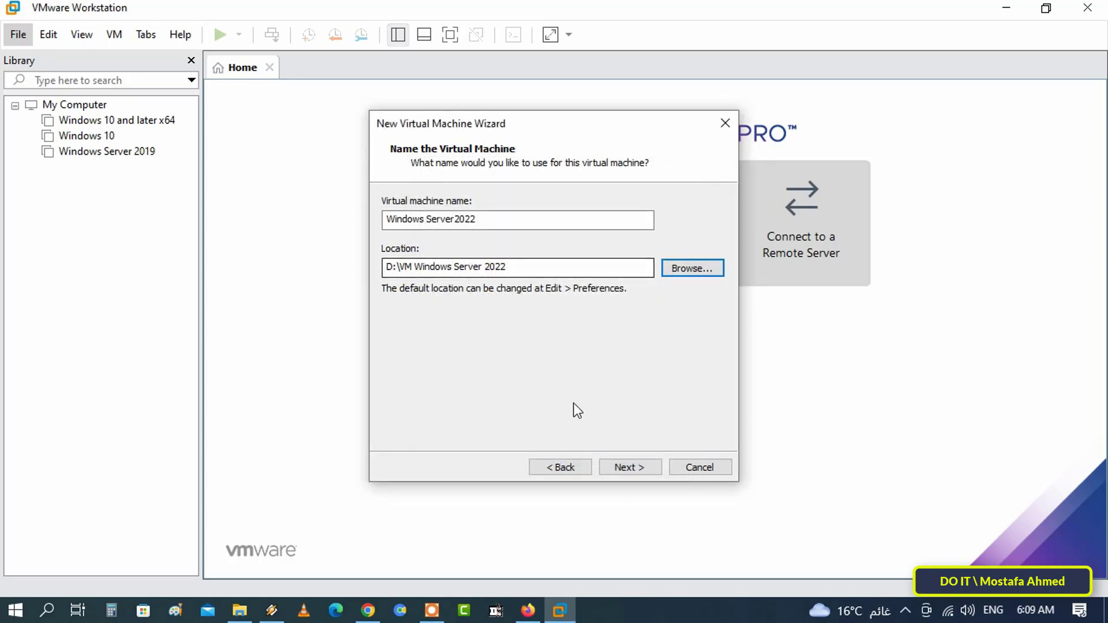
pyautogui.click(645, 467)
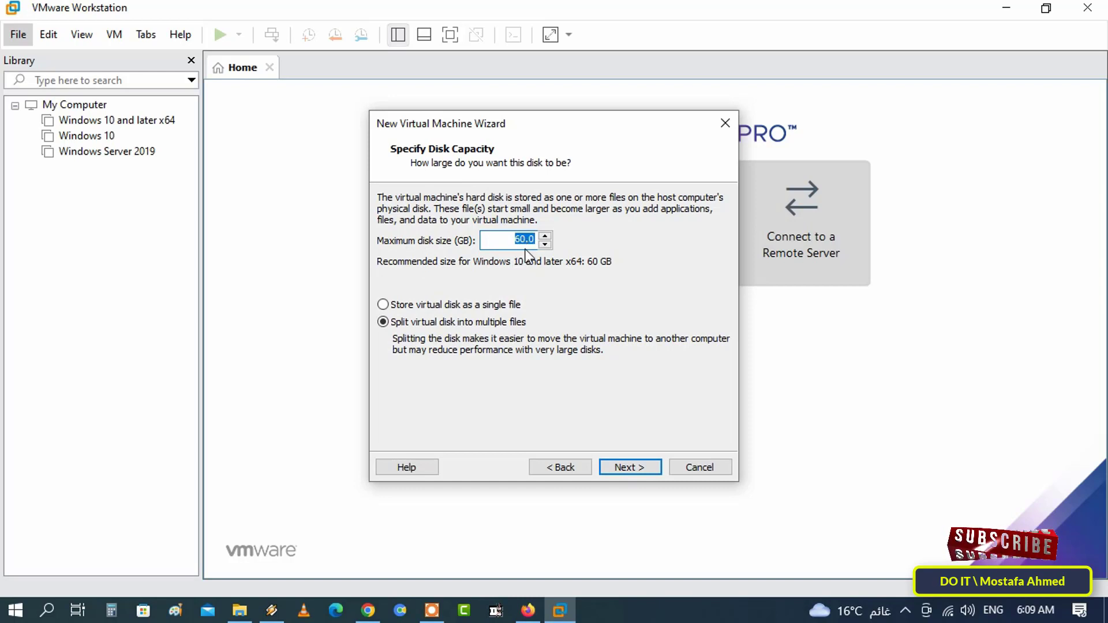
# Step: Store the 60 GB virtual disk as a single file, finish the wizard, and power on the VM full screen
pyautogui.click(491, 304)
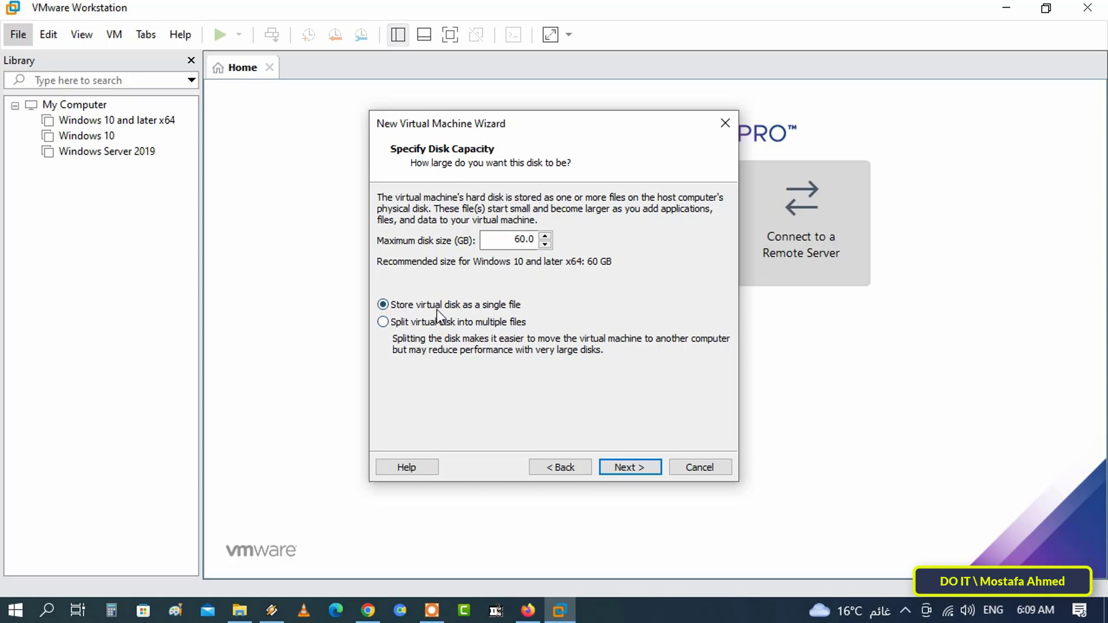
pyautogui.click(638, 467)
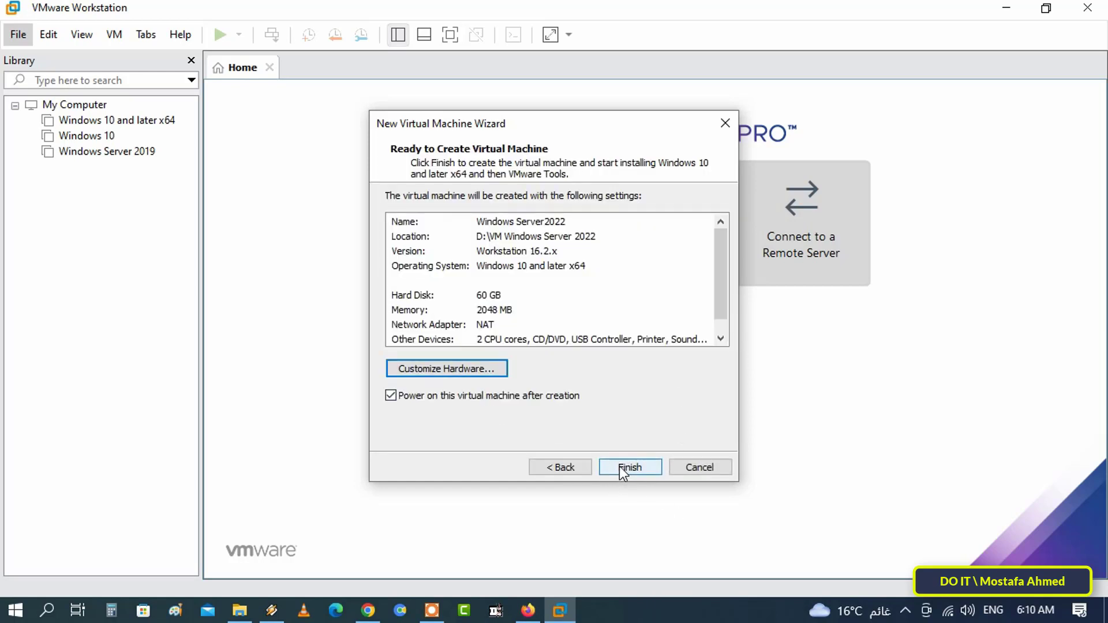
pyautogui.click(618, 467)
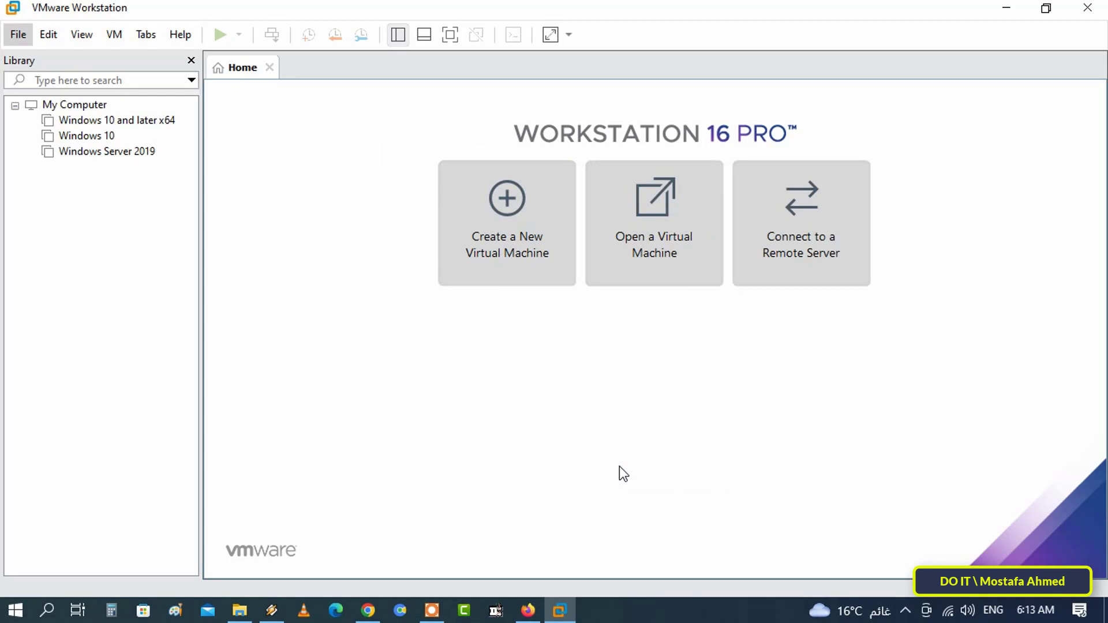
pyautogui.click(325, 132)
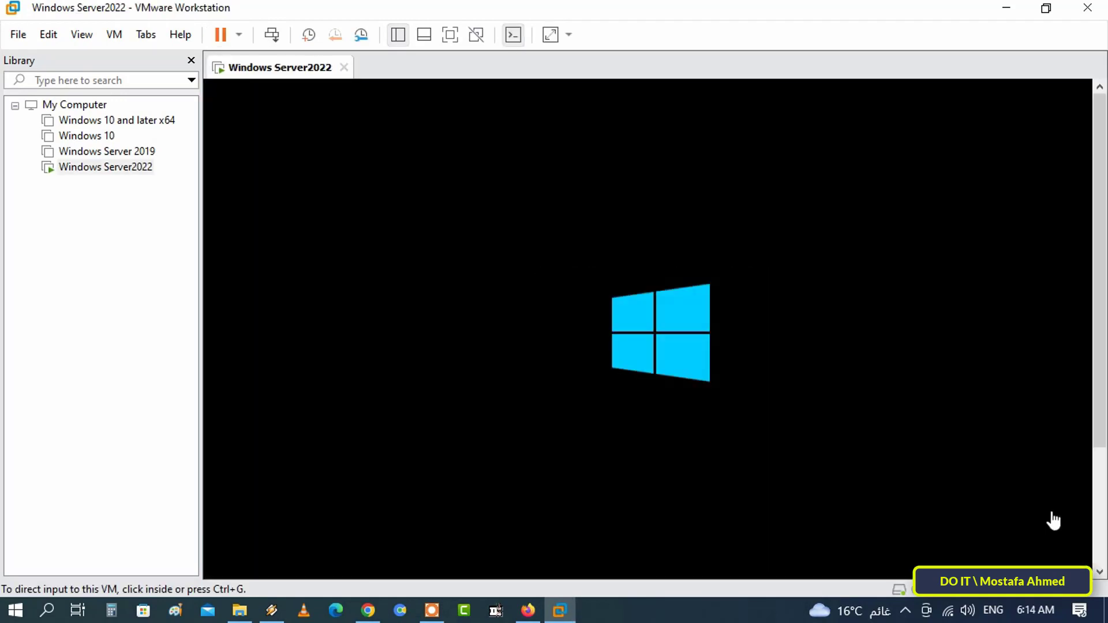
pyautogui.click(451, 35)
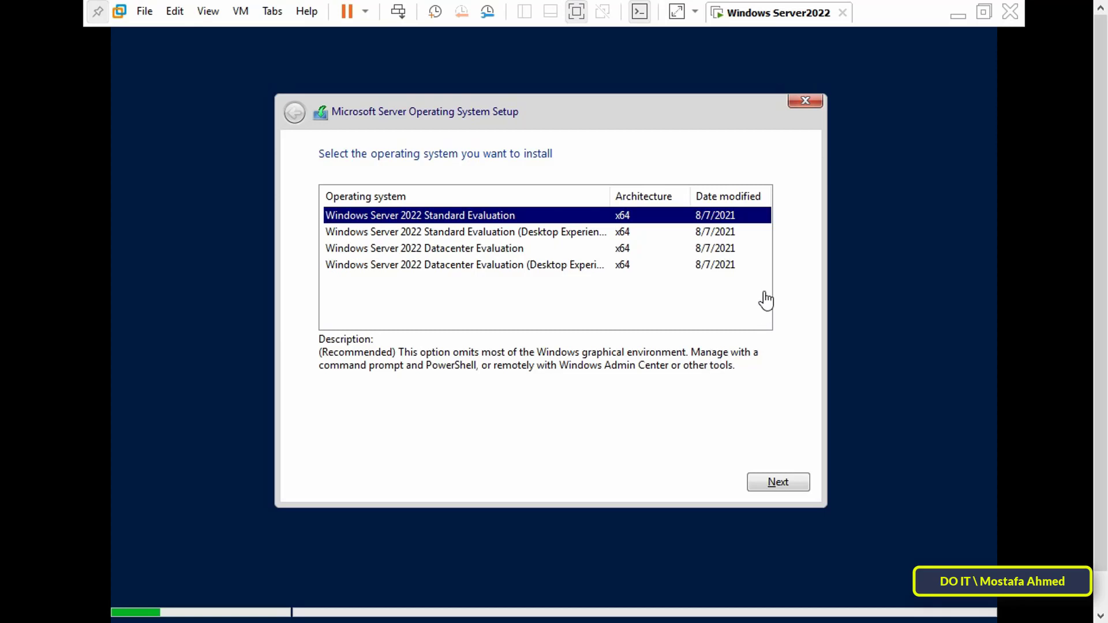
# Step: Choose Datacenter Evaluation (Desktop Experience) in setup, which ends in the missing license terms error
pyautogui.click(613, 197)
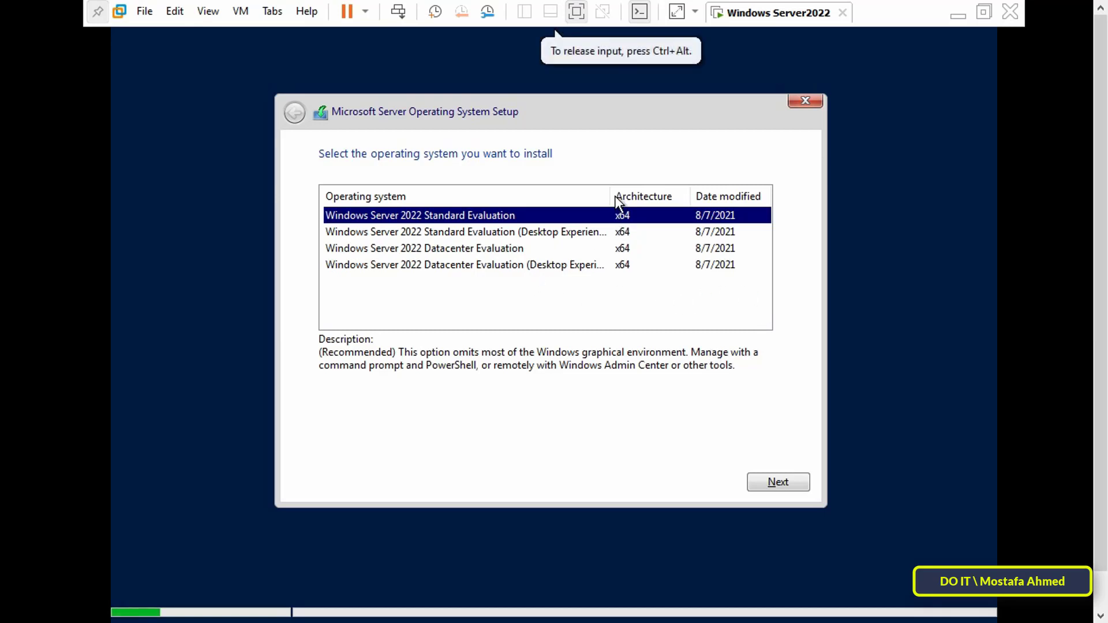
pyautogui.moveTo(606, 196); pyautogui.dragTo(639, 195)
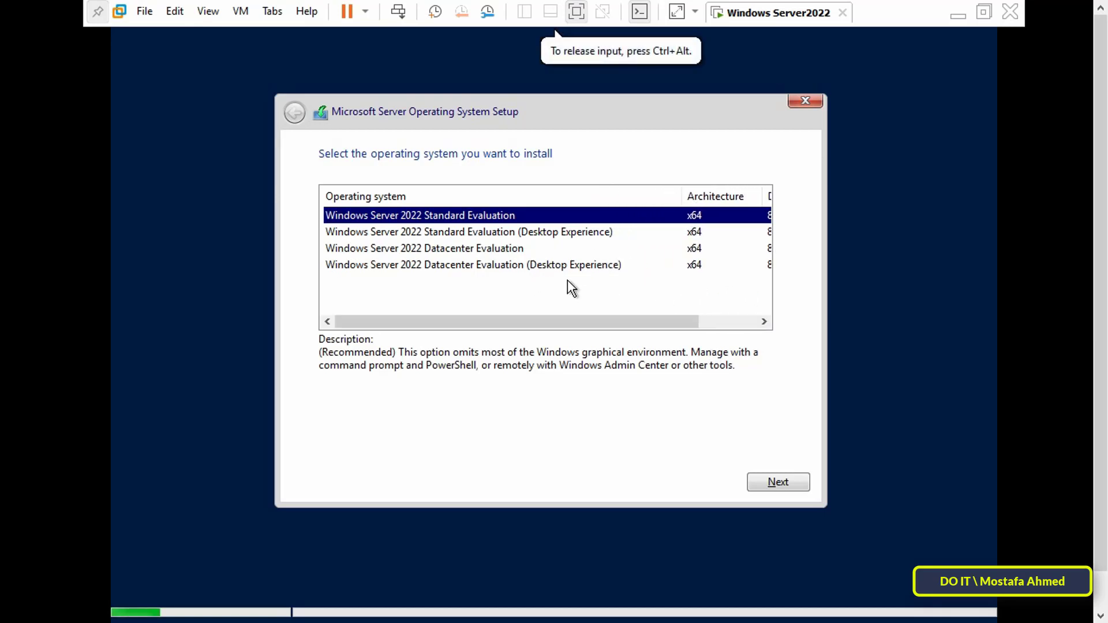
pyautogui.click(557, 266)
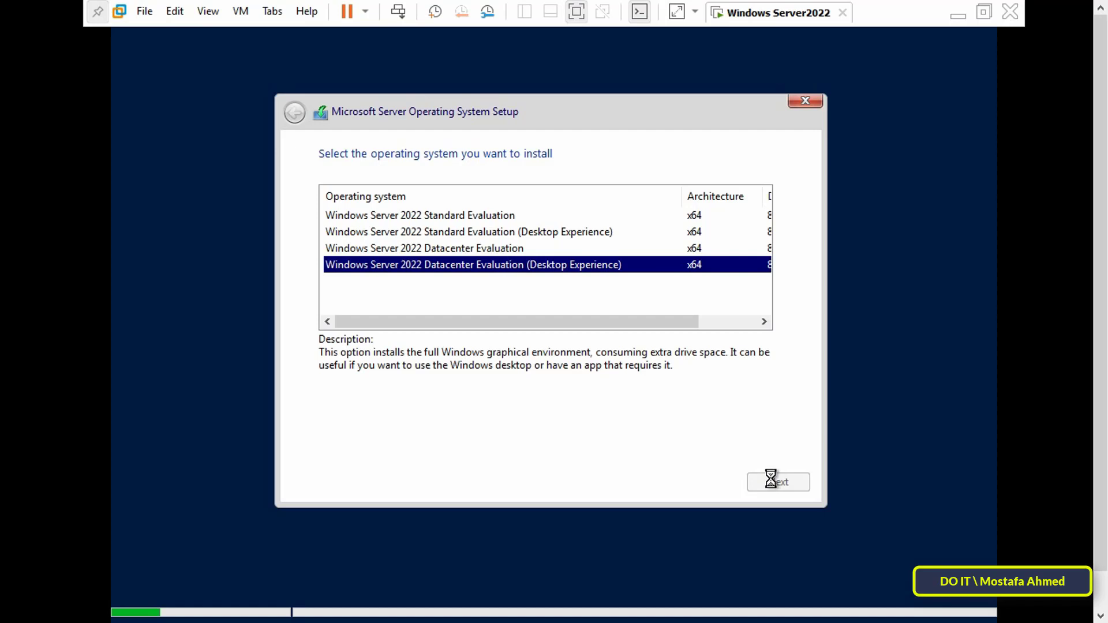
pyautogui.moveTo(418, 296); pyautogui.dragTo(685, 323)
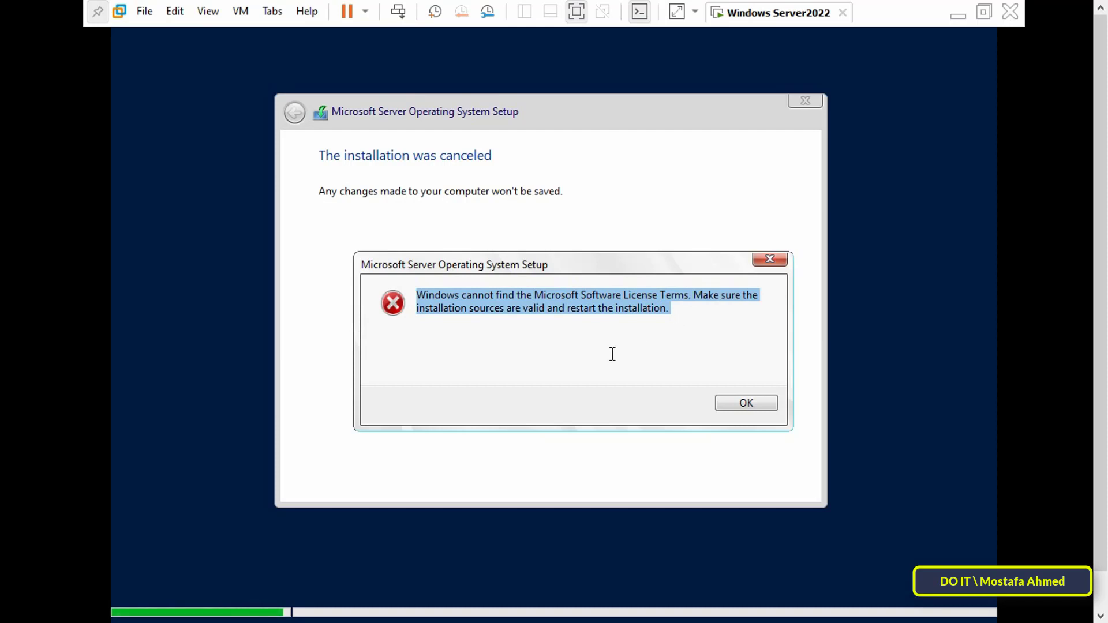
# Step: Dismiss the license error, leave full screen, and shut down the Windows Server2022 guest
pyautogui.click(739, 403)
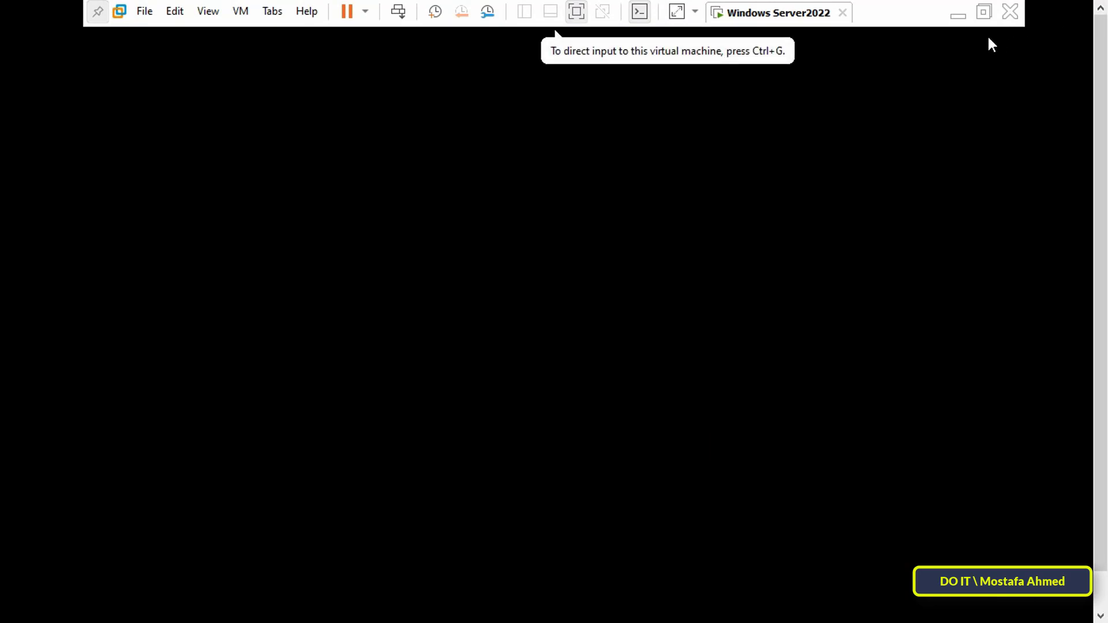
pyautogui.click(984, 13)
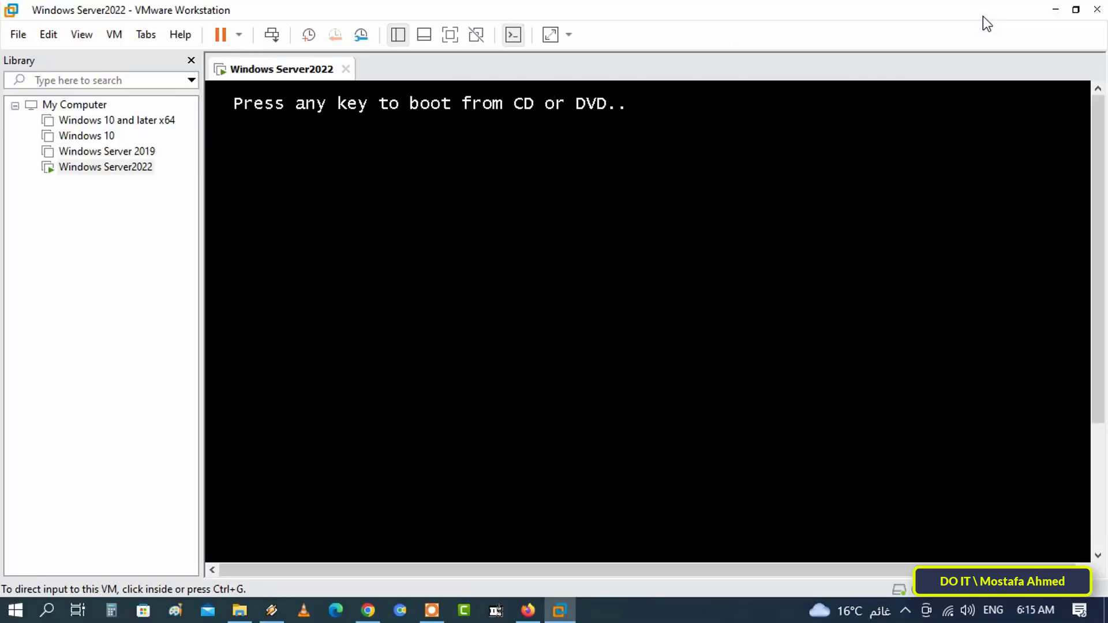
pyautogui.rightClick(285, 66)
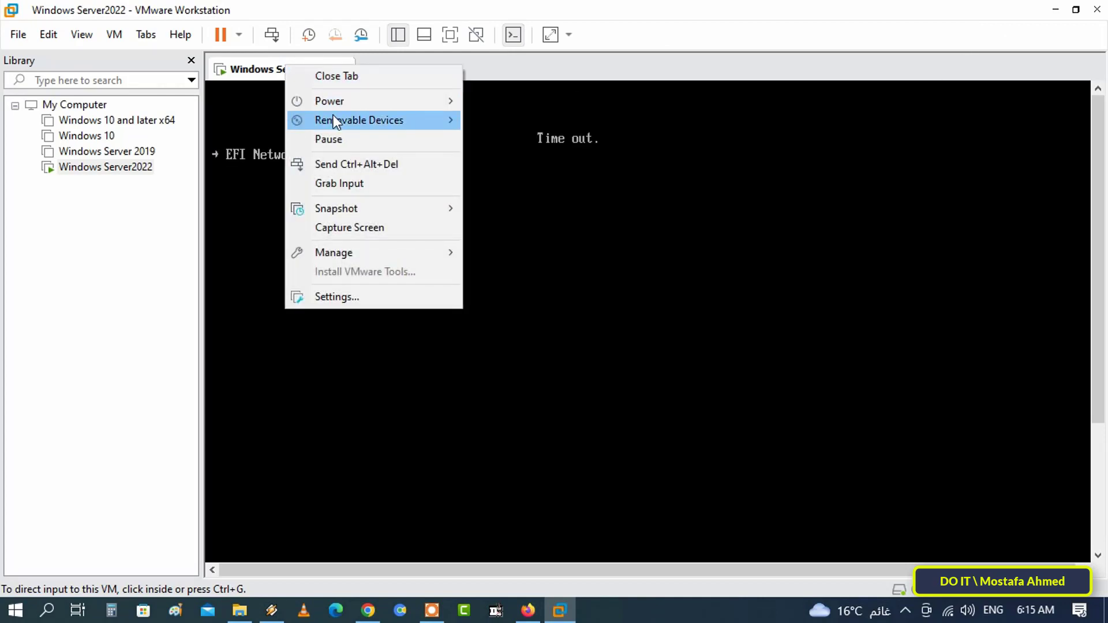
pyautogui.moveTo(352, 108)
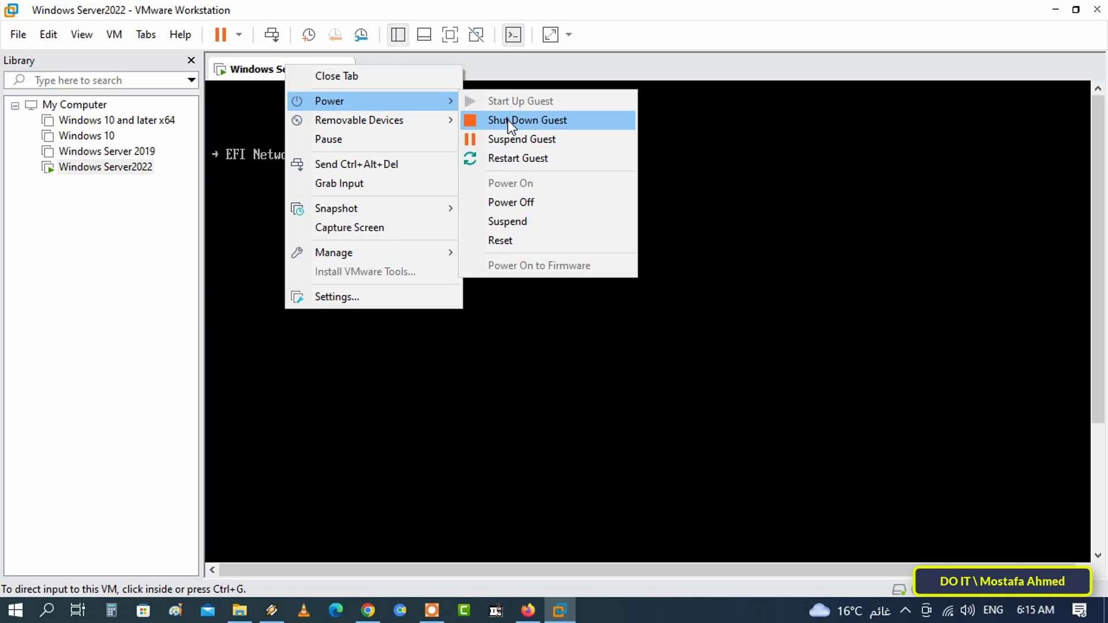
pyautogui.click(508, 120)
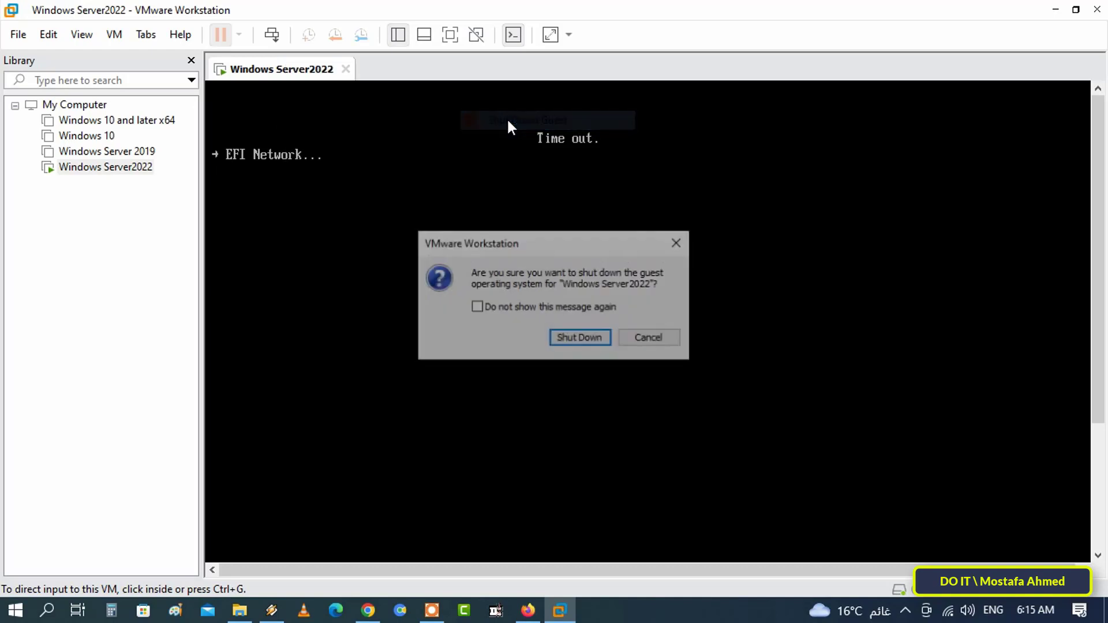
pyautogui.click(574, 337)
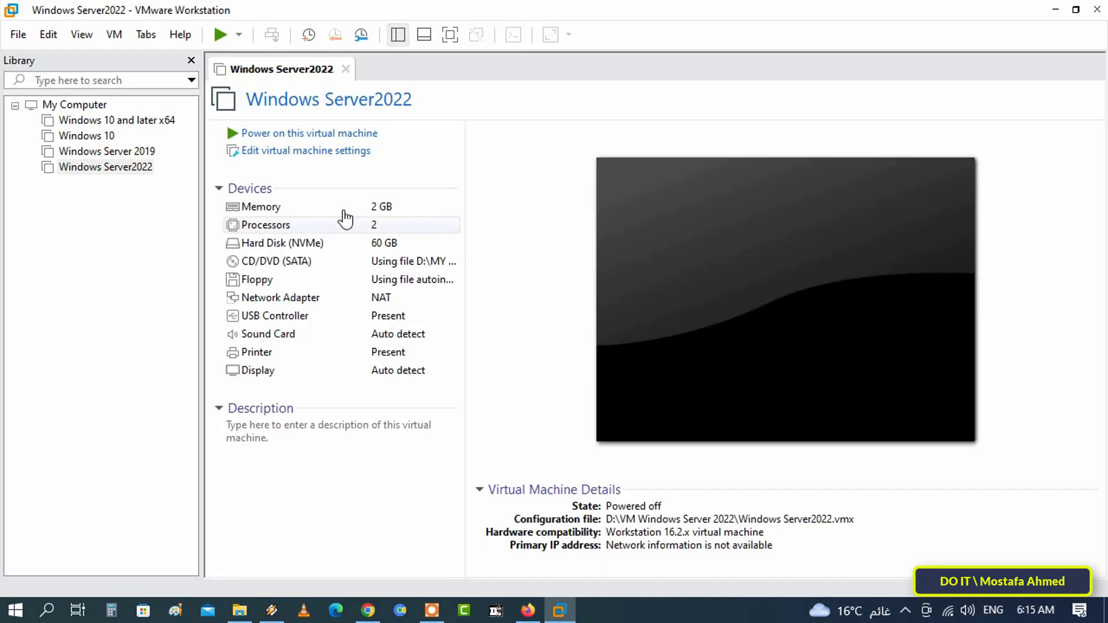
# Step: Set the floppy to auto-detect a physical drive, not connected at power on, then power on the VM
pyautogui.click(290, 153)
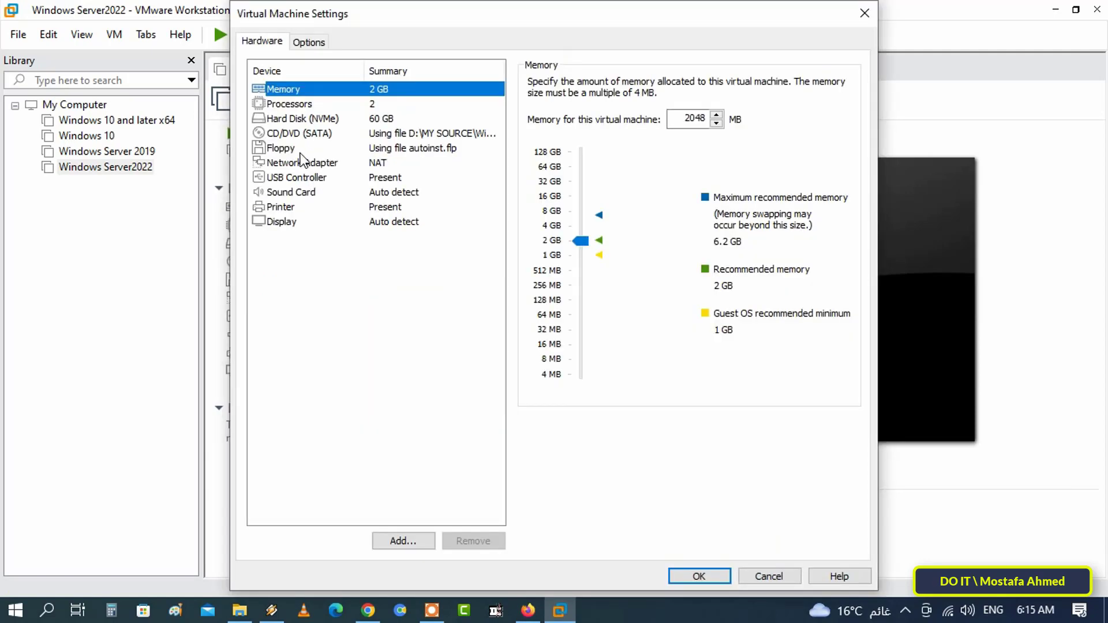
pyautogui.click(292, 148)
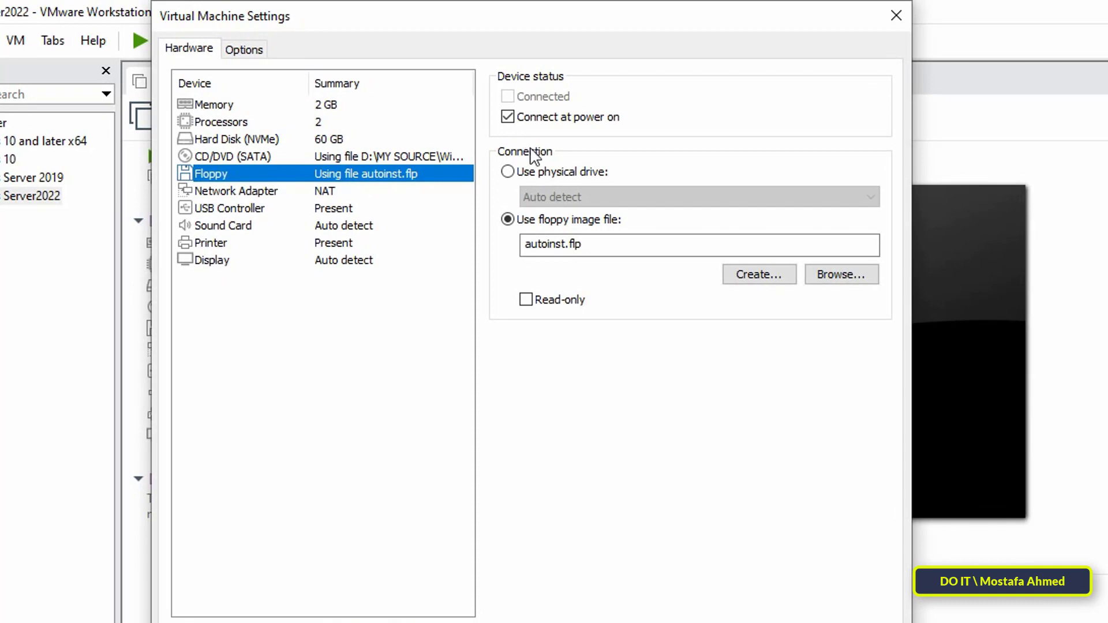
pyautogui.click(528, 120)
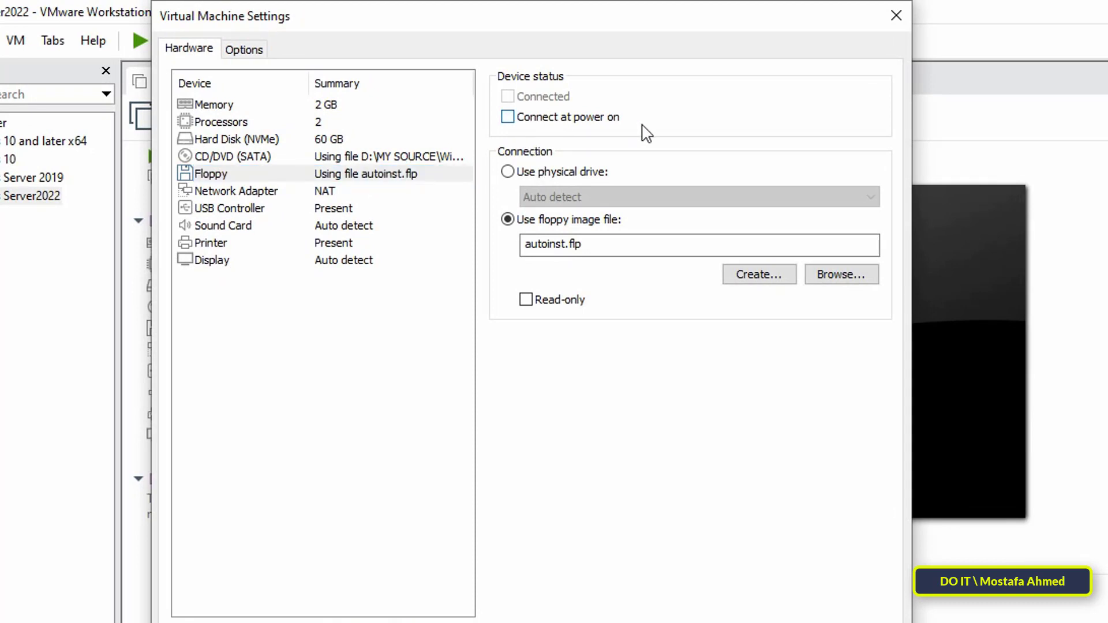
pyautogui.click(566, 172)
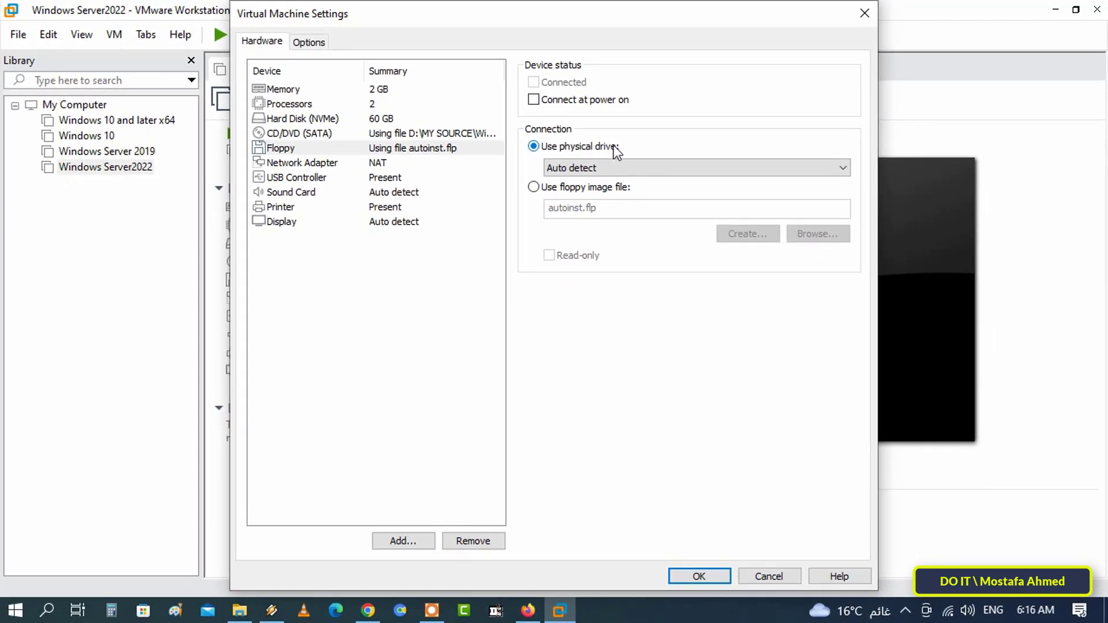
pyautogui.click(709, 576)
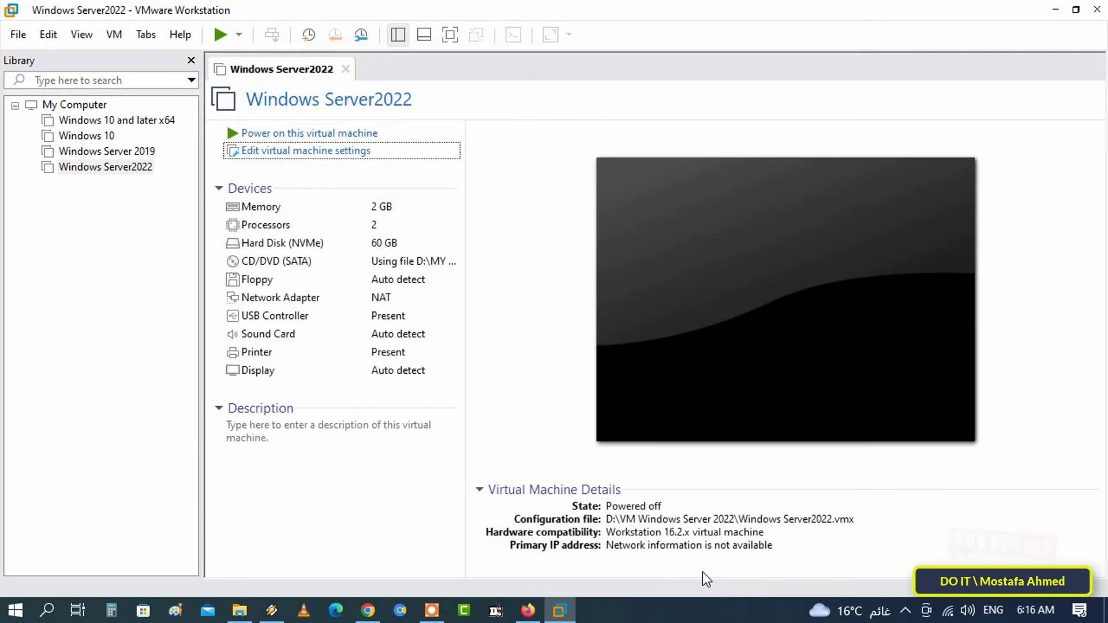
pyautogui.click(354, 134)
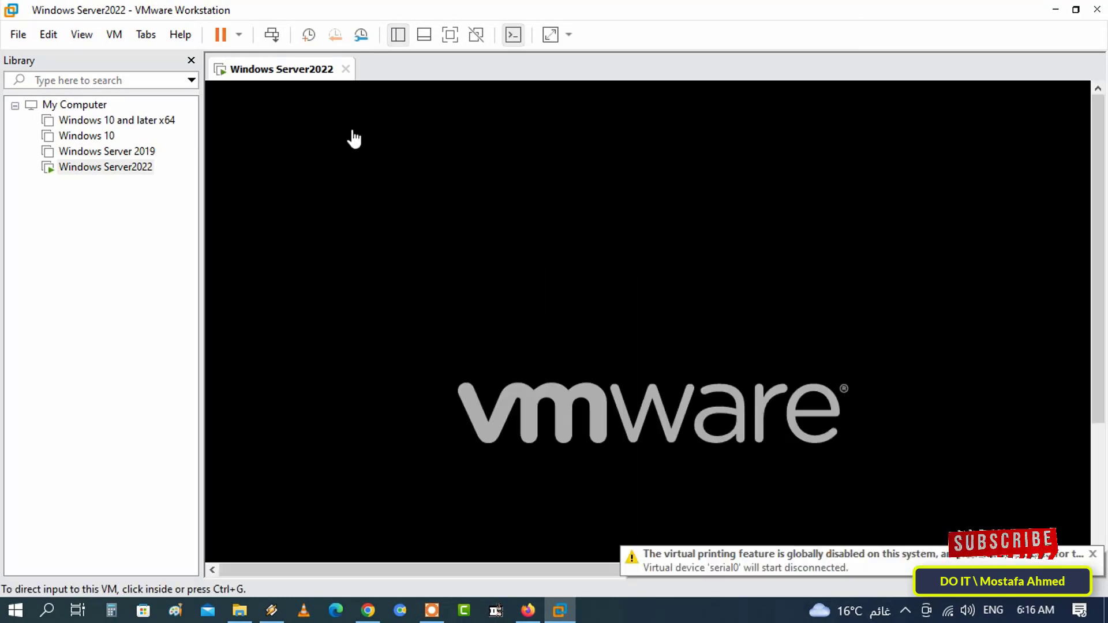
# Step: Boot the VM from the installation DVD and switch to full screen
pyautogui.click(354, 139)
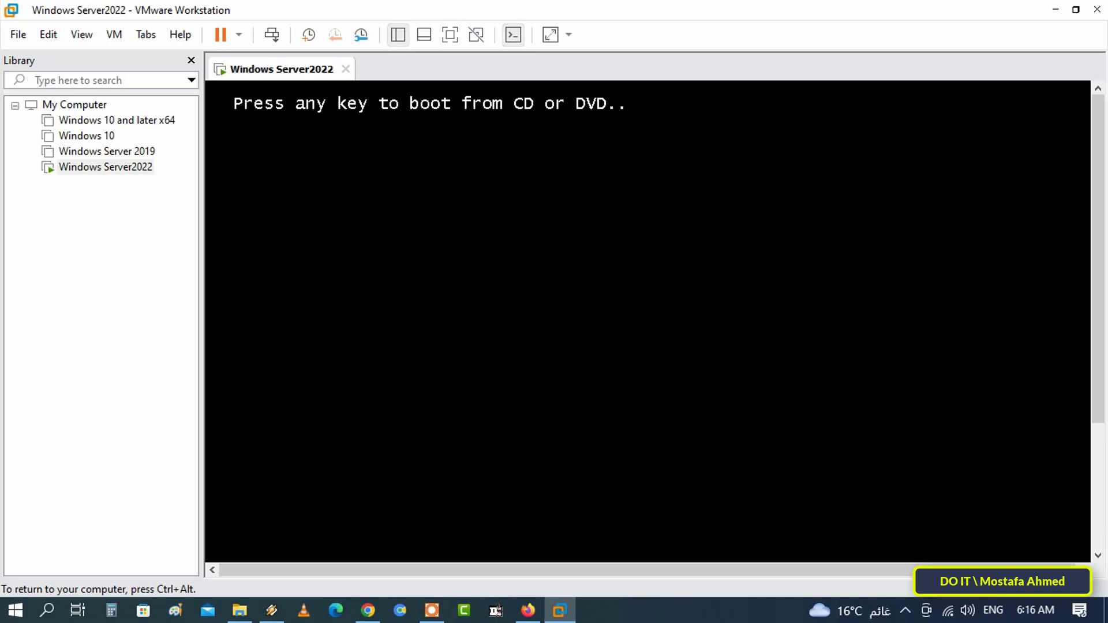
pyautogui.press('Return')
pyautogui.hotkey('ctrl', 'alt')
pyautogui.click(450, 35)
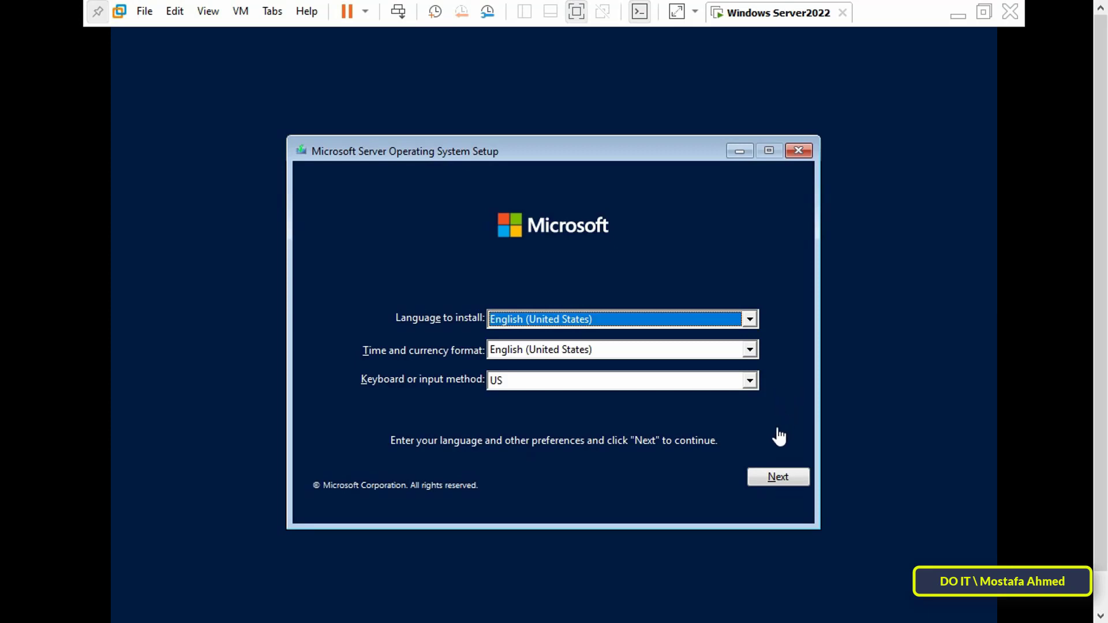
# Step: Keep default language settings, start installation, and pick Datacenter Evaluation (Desktop Experience)
pyautogui.click(774, 479)
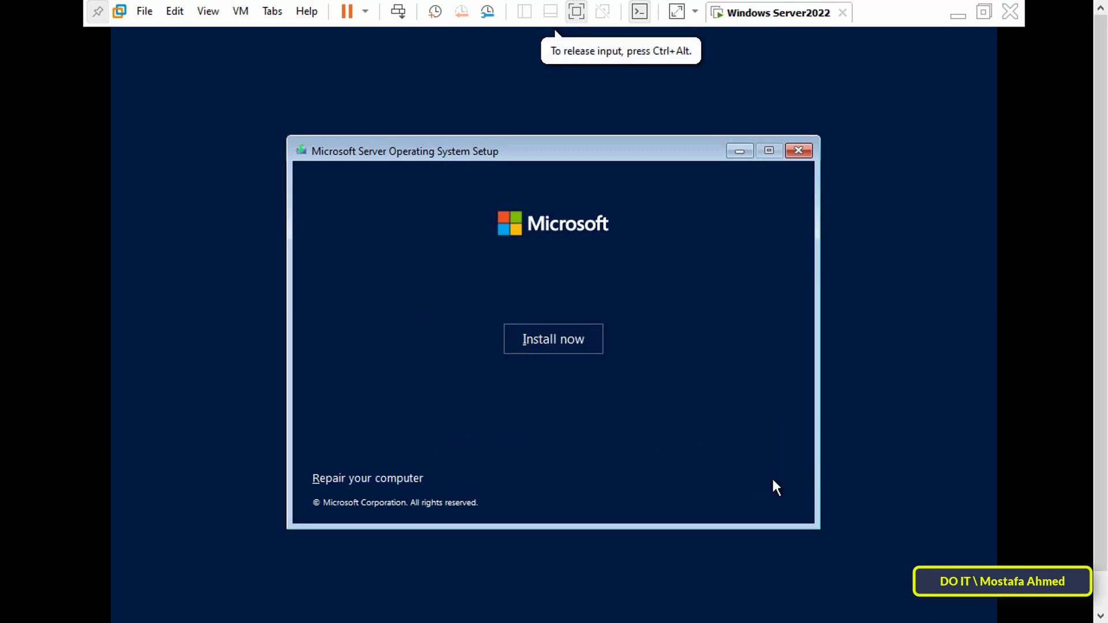
pyautogui.click(531, 346)
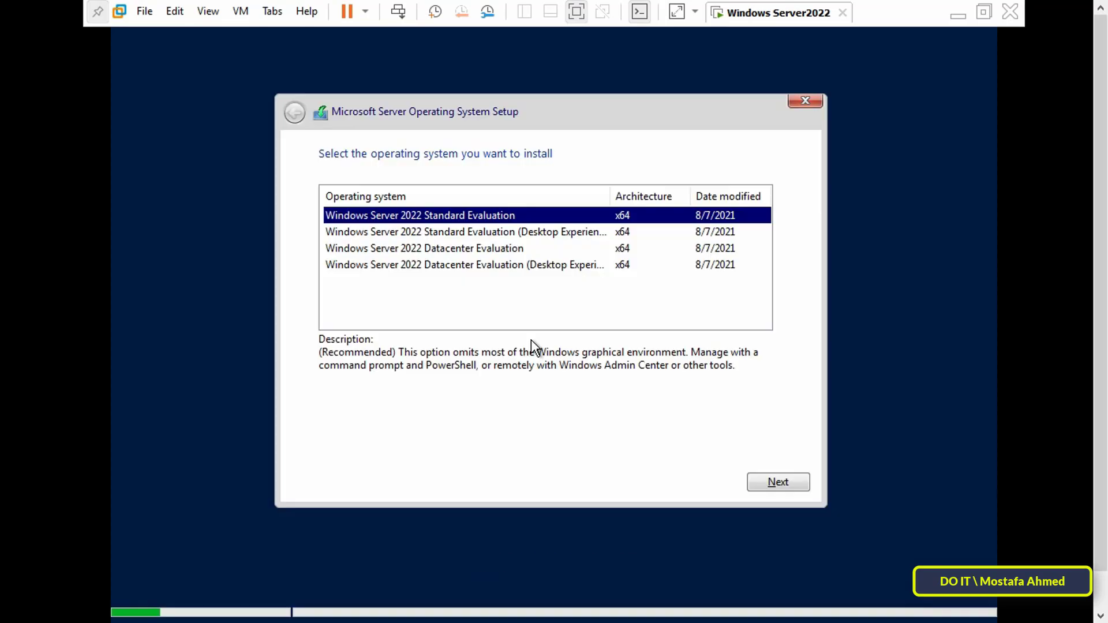
pyautogui.click(553, 252)
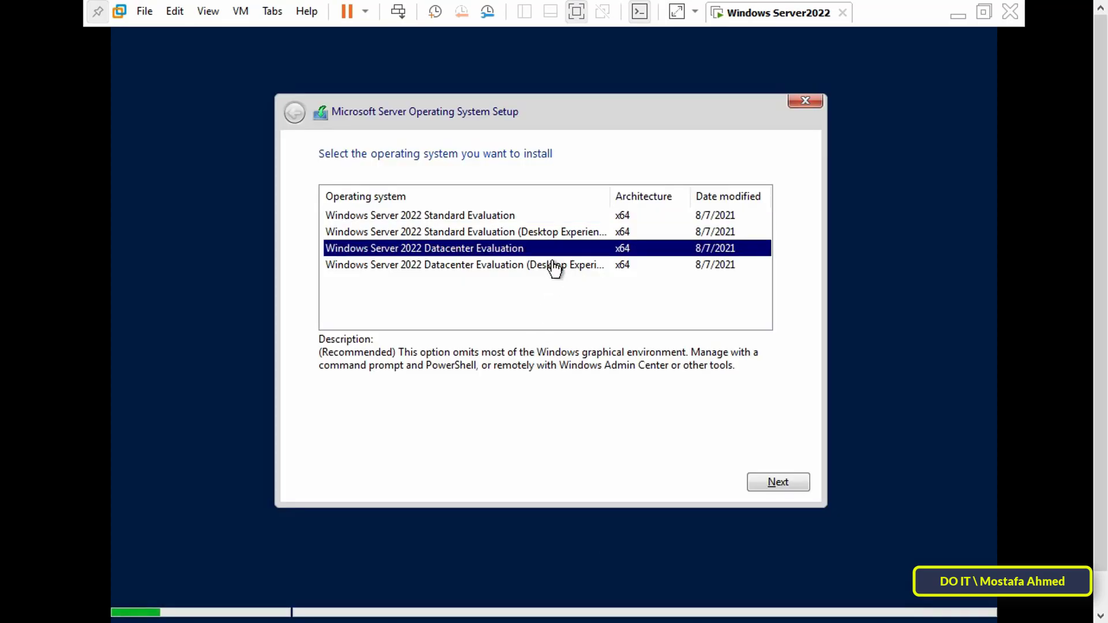
pyautogui.click(554, 269)
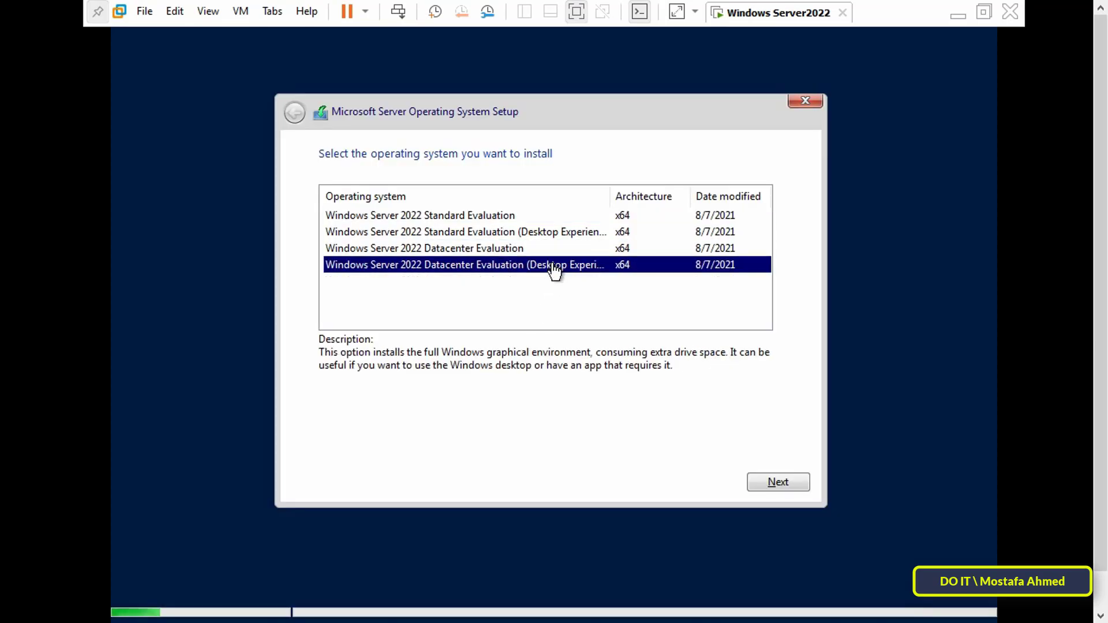
pyautogui.click(768, 480)
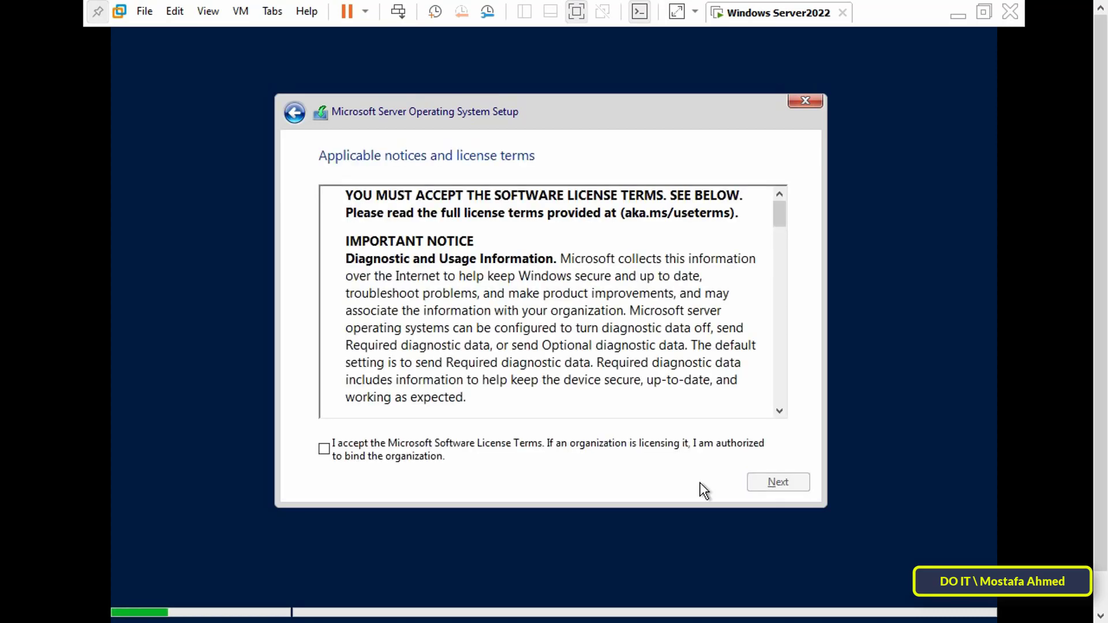
# Step: Accept the license terms and choose a Custom installation
pyautogui.click(325, 450)
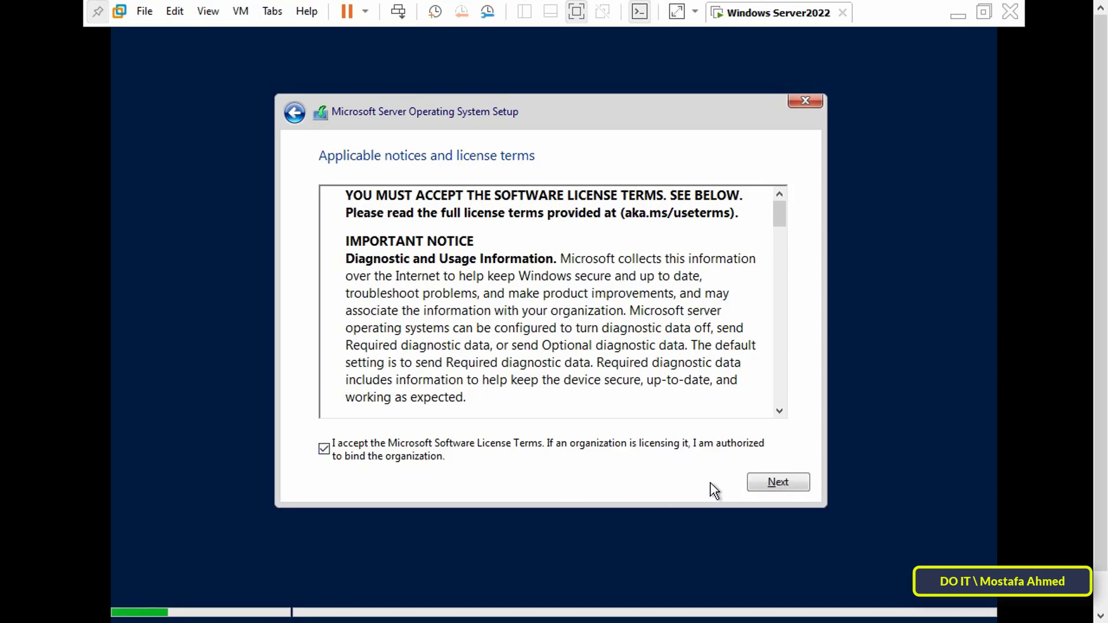
pyautogui.click(784, 486)
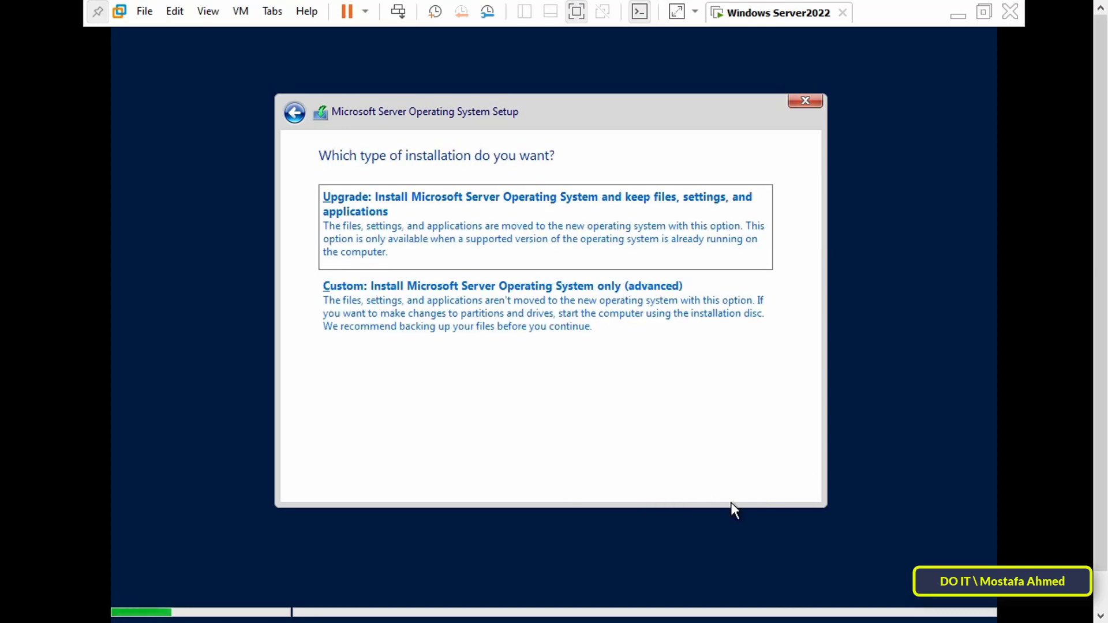
pyautogui.click(517, 327)
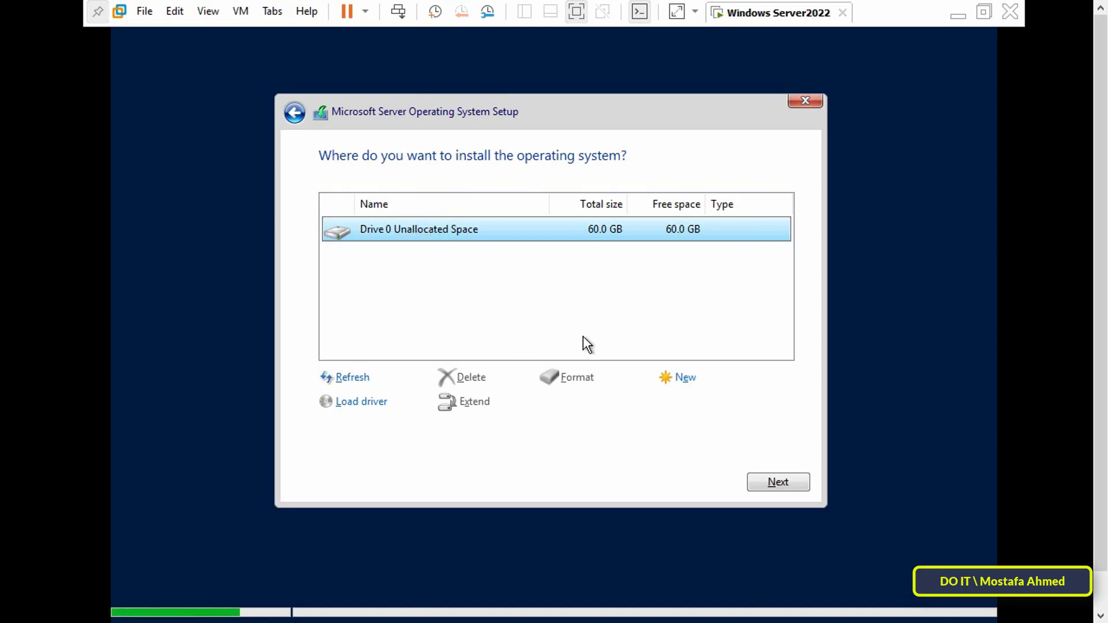
# Step: Create a 61440 MB partition on Drive 0 and install Windows onto Partition 3
pyautogui.click(678, 381)
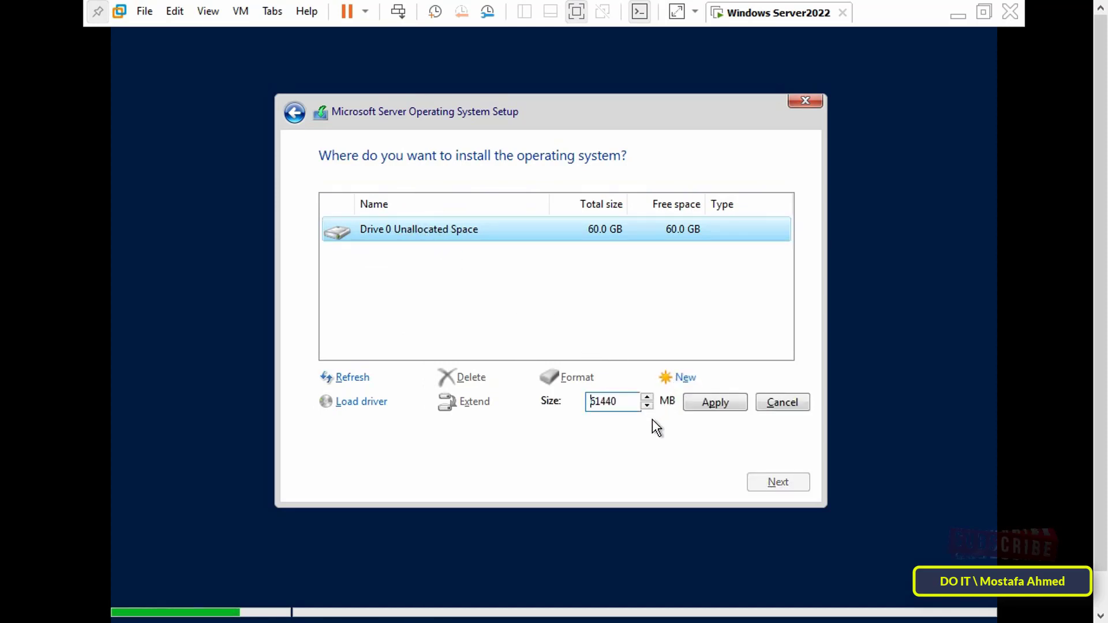
pyautogui.click(707, 404)
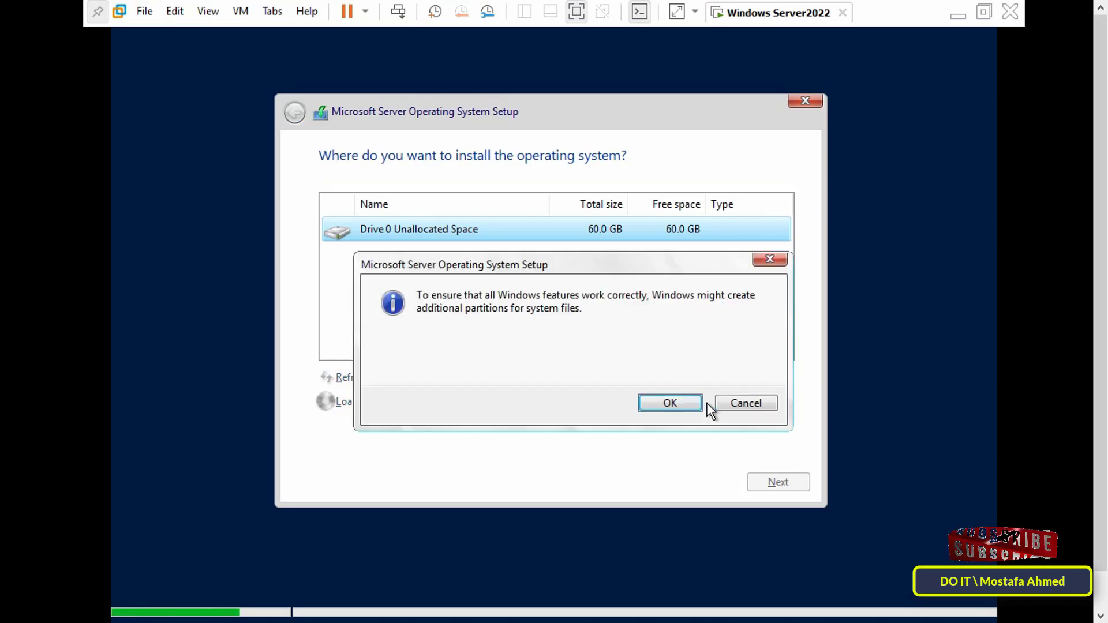
pyautogui.click(668, 407)
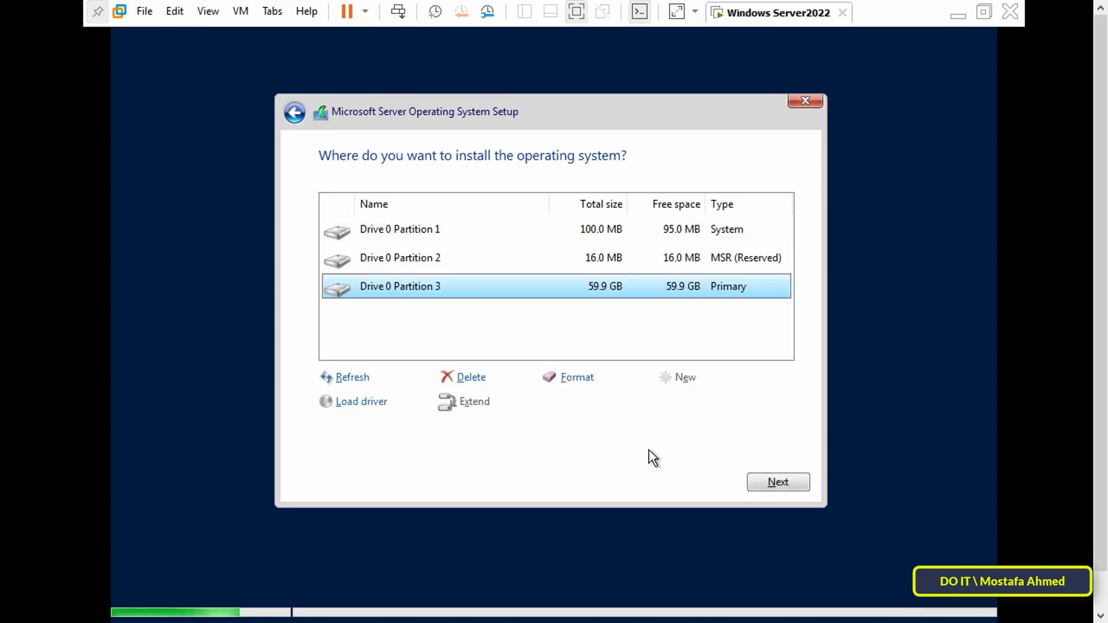
pyautogui.click(777, 481)
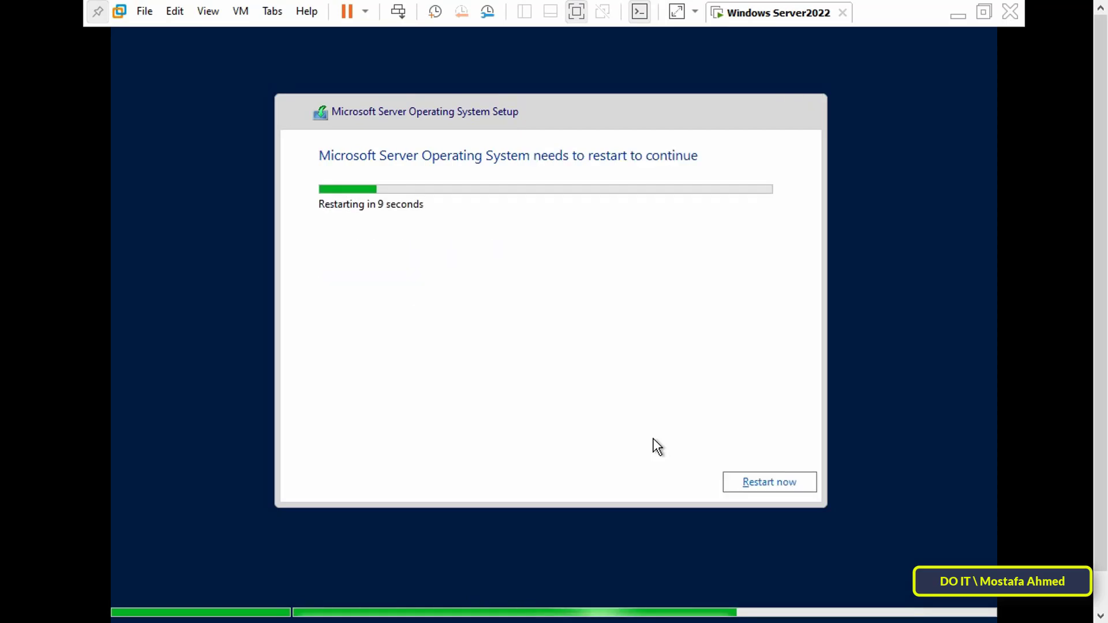
# Step: Restart the VM immediately, then enter and confirm the built-in Administrator password to finish setup
pyautogui.click(740, 488)
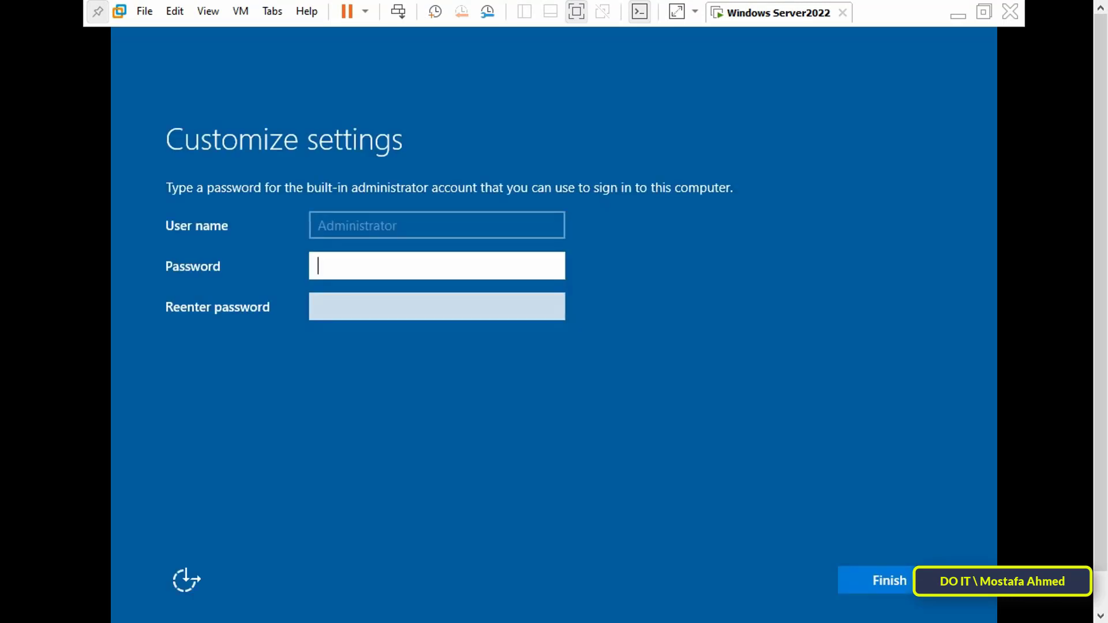
pyautogui.write('xxxx')
pyautogui.press('Tab')
pyautogui.write('xxxxxxxx')
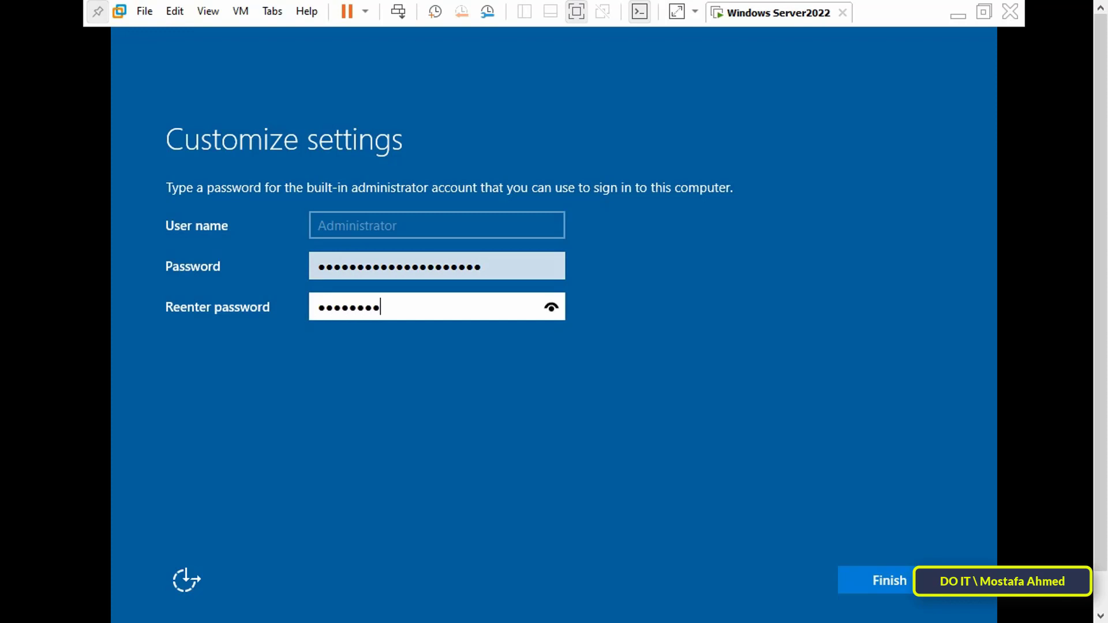
pyautogui.write('xx')
pyautogui.click(906, 576)
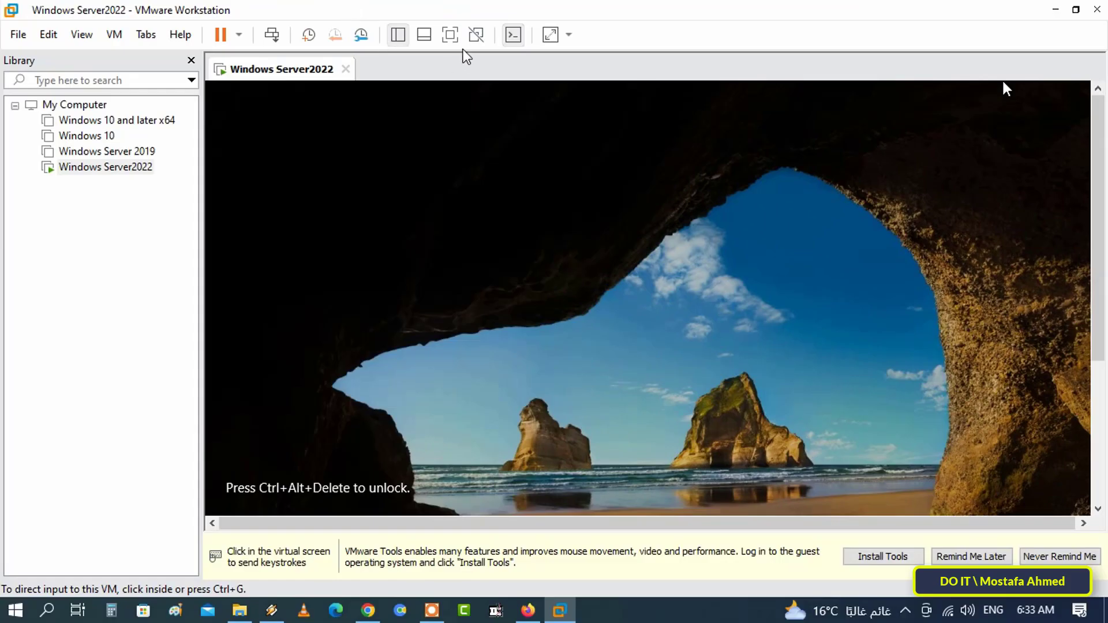
pyautogui.click(555, 334)
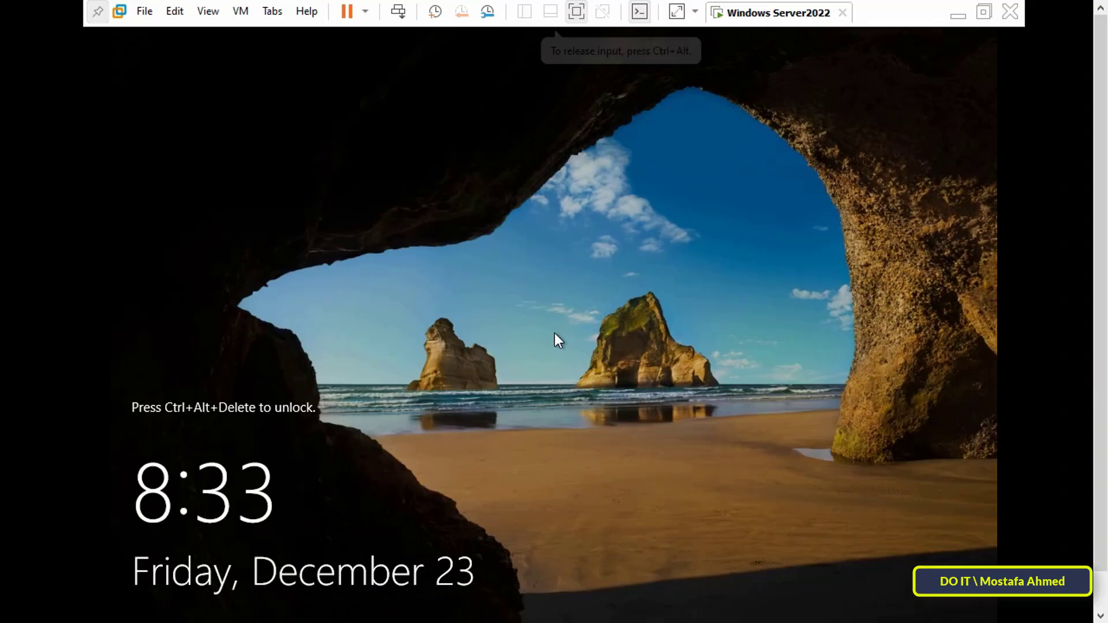
# Step: Send Ctrl+Alt+Del to the VM and sign in as Administrator with the account password. Then tick 'Don't show this message again' on the Windows Admin Center prompt
pyautogui.rightClick(739, 19)
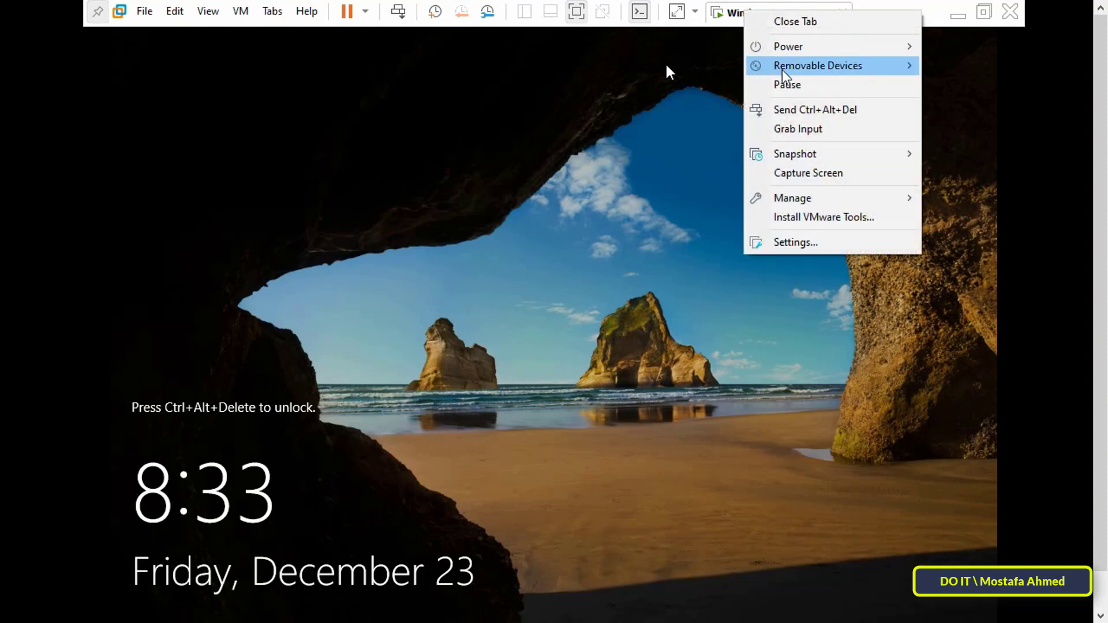
pyautogui.click(823, 115)
pyautogui.write('xxxxxxxxxxxxxxxxx')
pyautogui.press('Return')
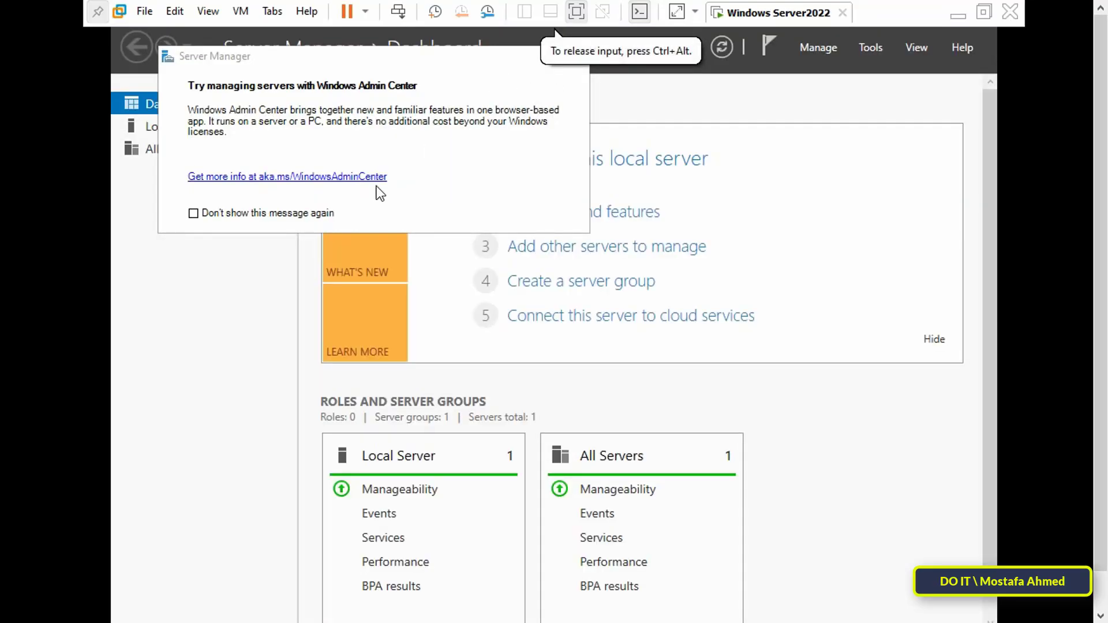
pyautogui.click(304, 213)
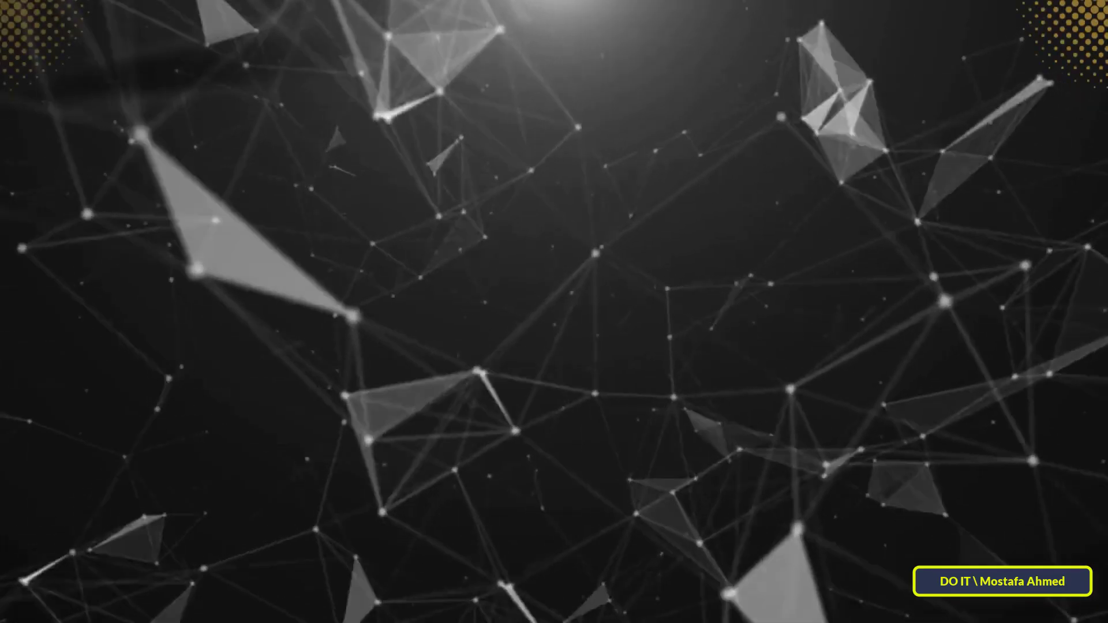